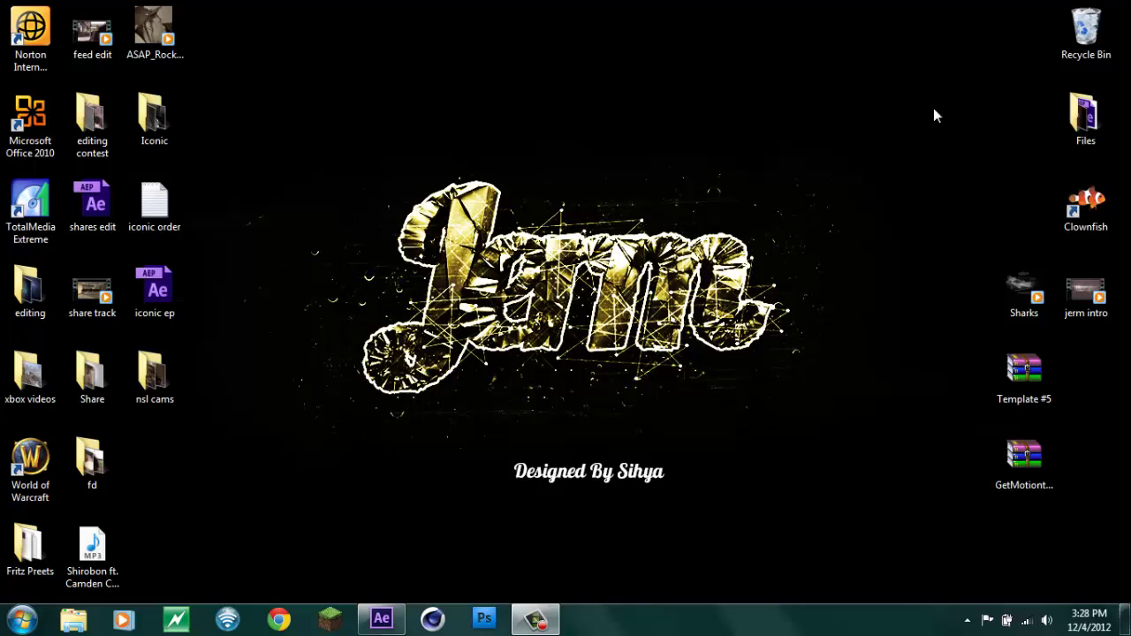
Step: Rearrange the desktop windows and bring up the After Effects window
left_click_drag(934, 110, 297, 539)
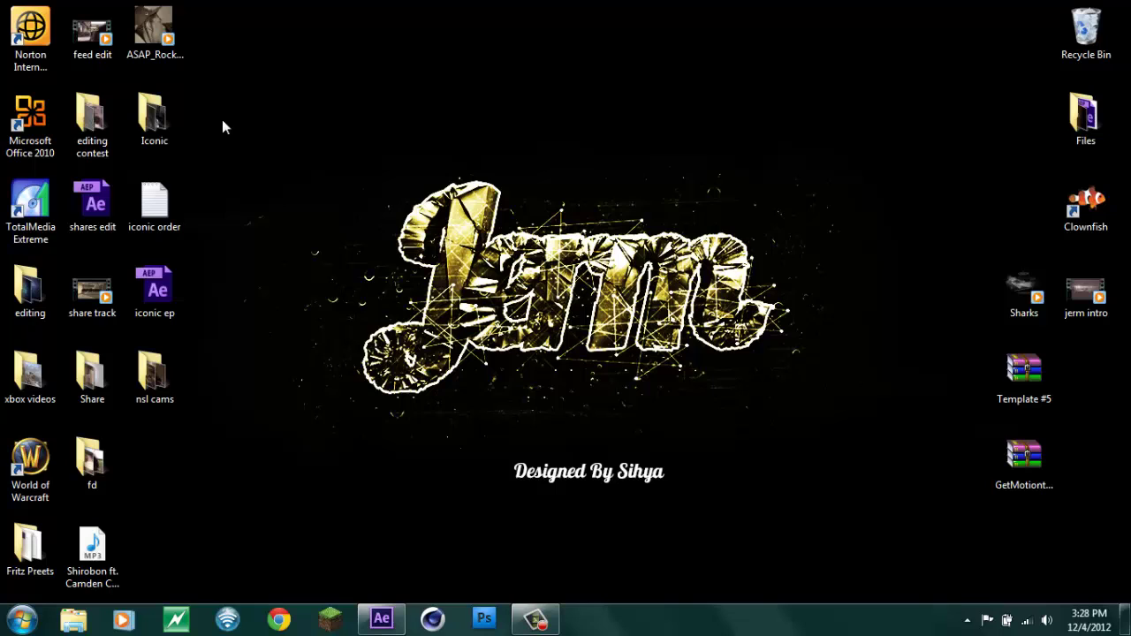
left_click_drag(216, 91, 978, 460)
left_click_drag(983, 464, 215, 177)
left_click(383, 621)
Step: Open the editing\Edits folder and play the 1st Edit Back! video
double_click(29, 292)
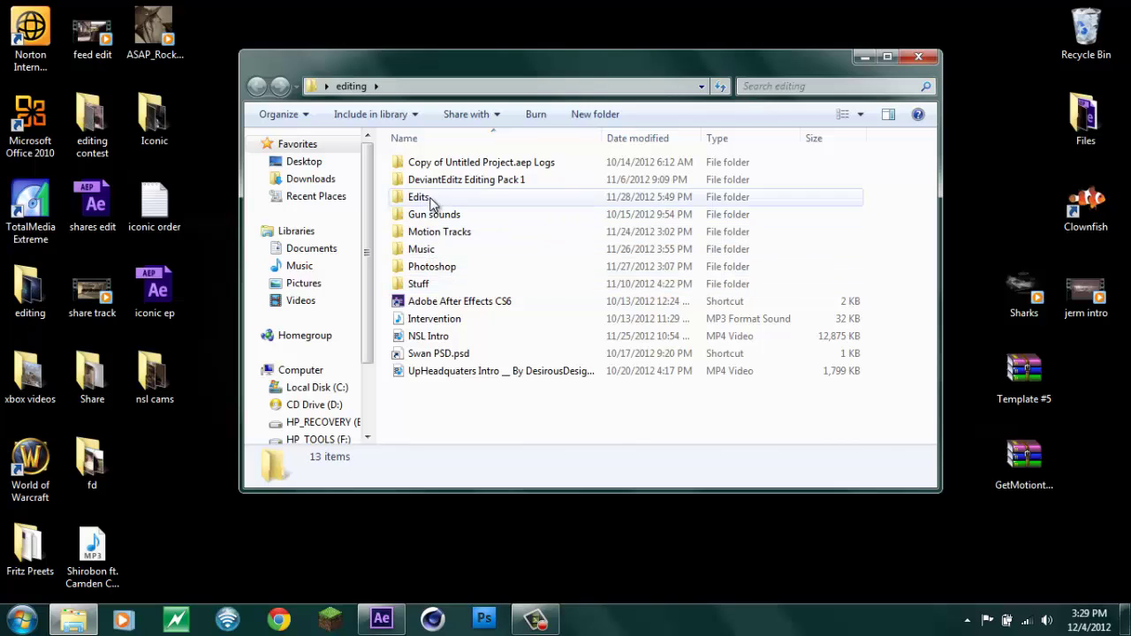
double_click(427, 200)
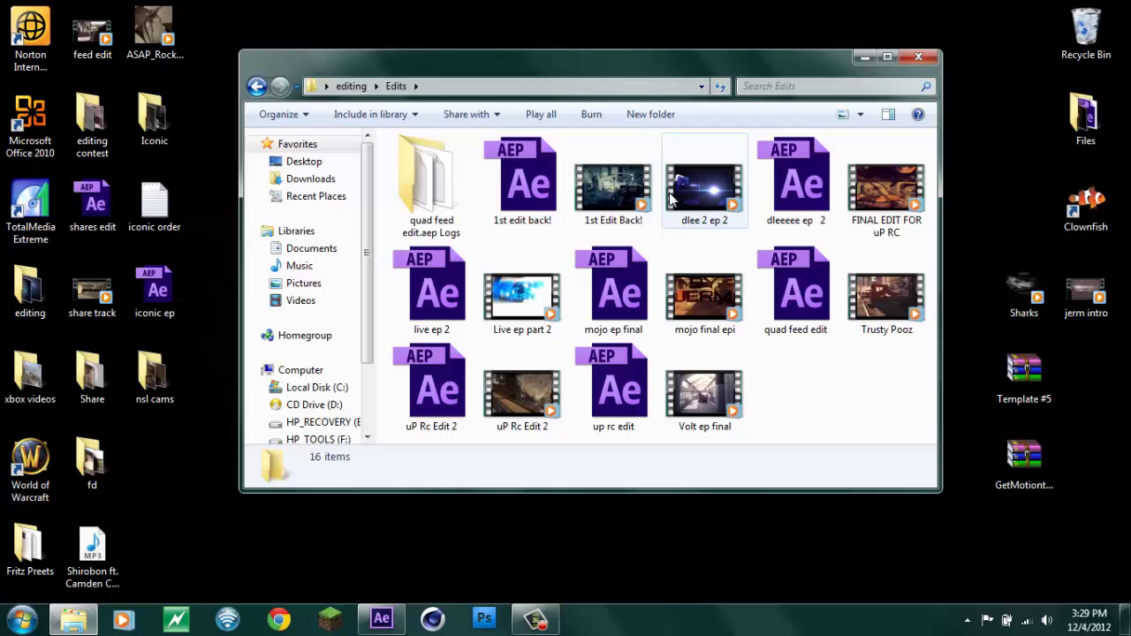
left_click(616, 203)
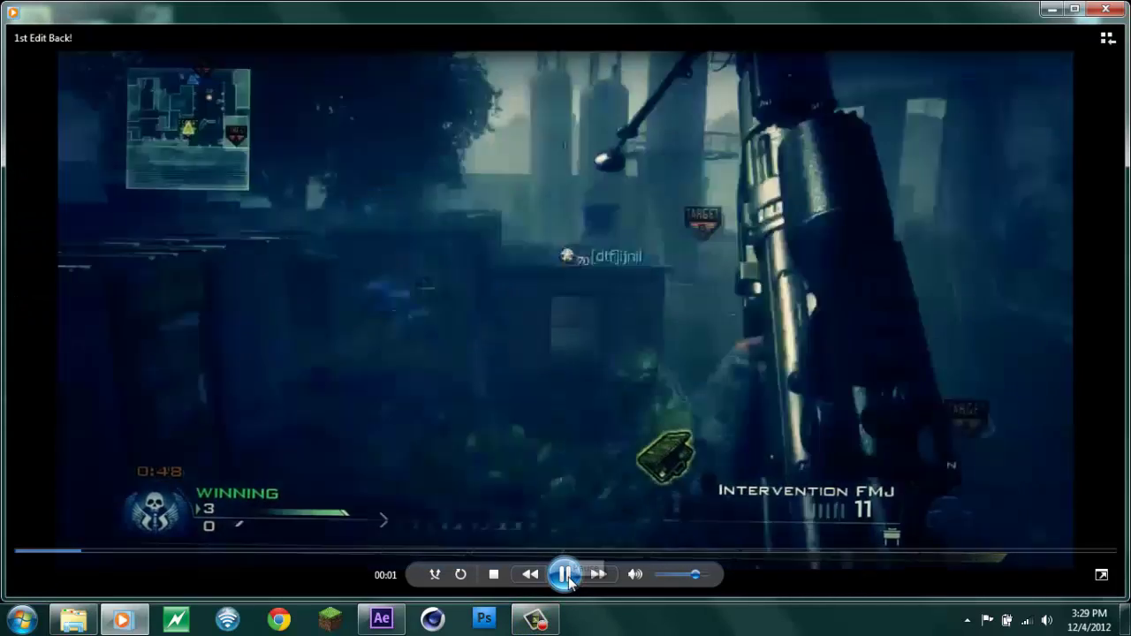
Step: Pause and scrub the clip between 00:12 and 00:13 to review the kill
left_click(564, 575)
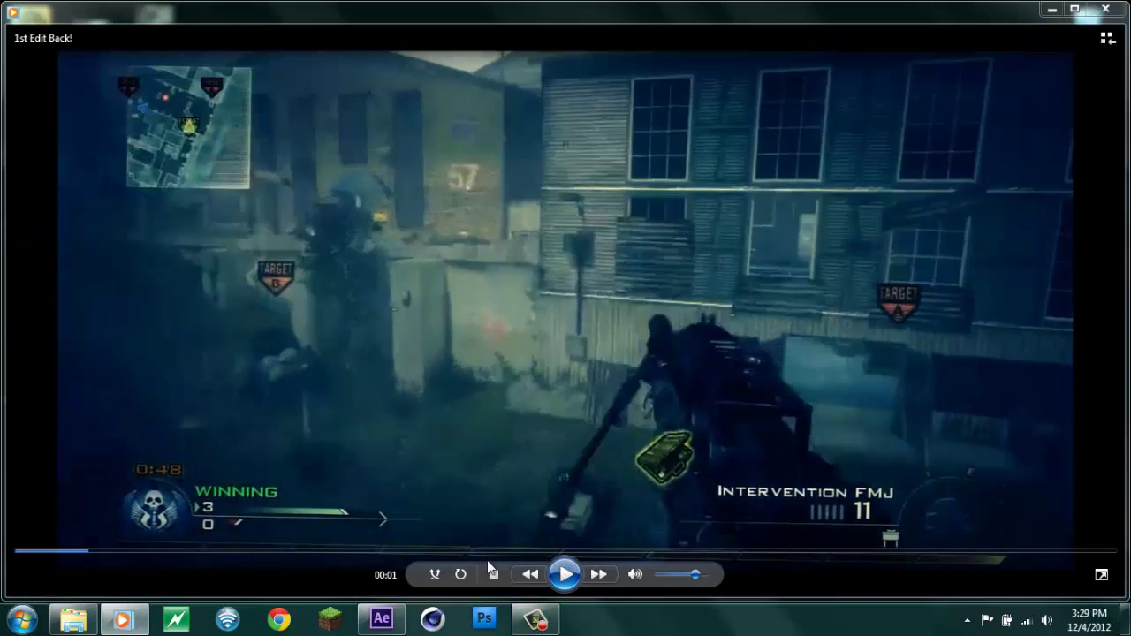
left_click(497, 552)
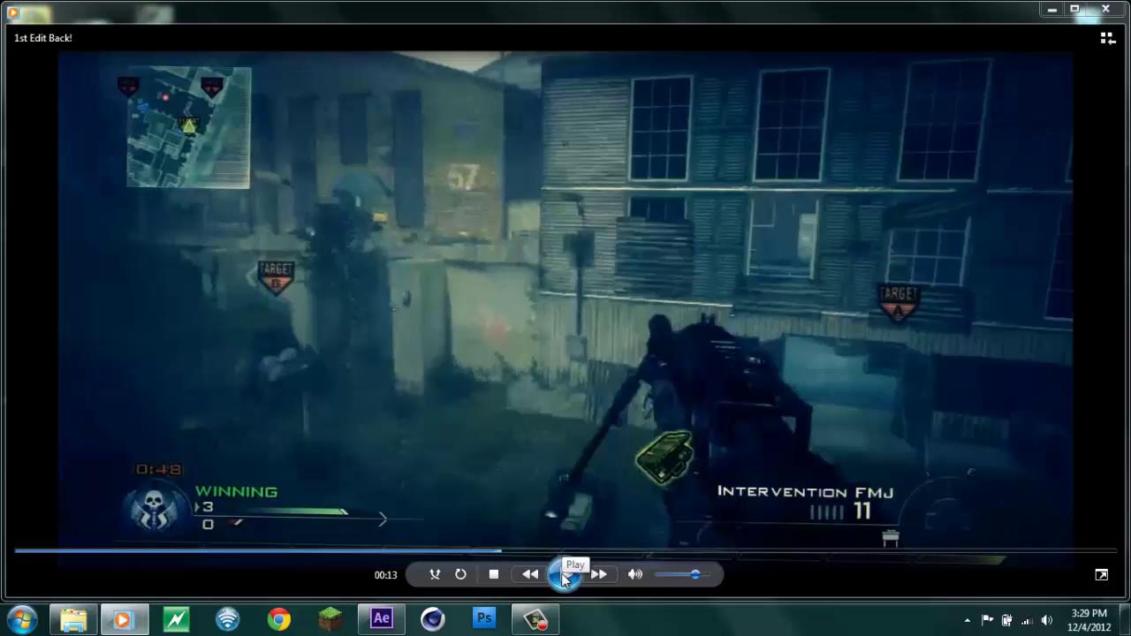
right_click(562, 574)
left_click(565, 574)
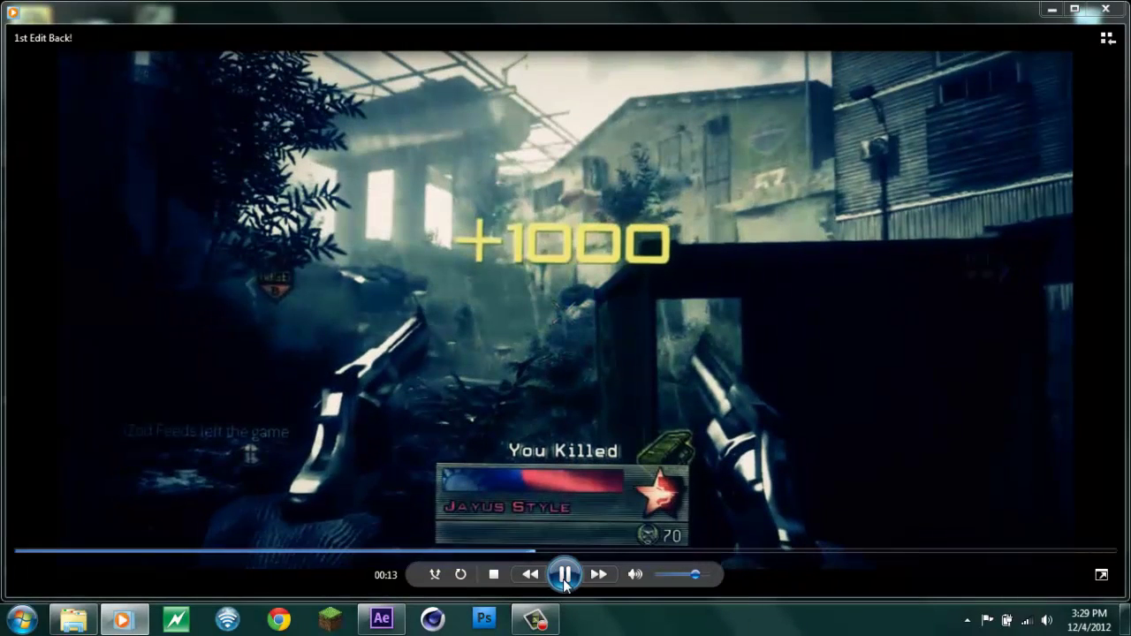
left_click(564, 574)
left_click_drag(501, 557, 473, 553)
left_click(563, 574)
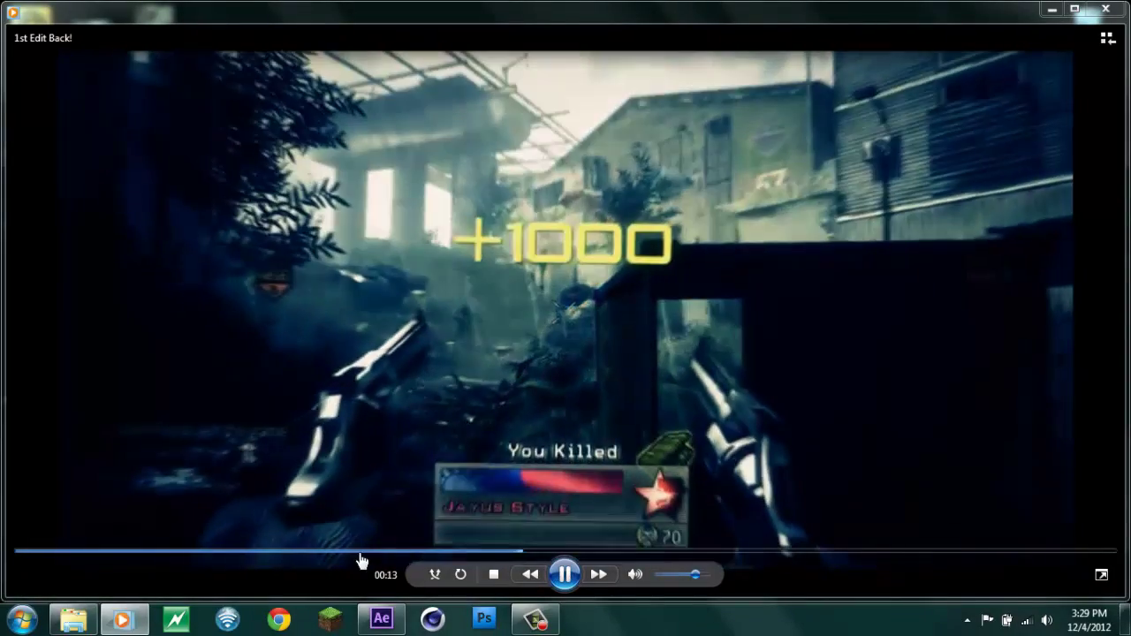
Step: Replay from 00:10, check the playback speed options, then close Media Player
left_click(361, 558)
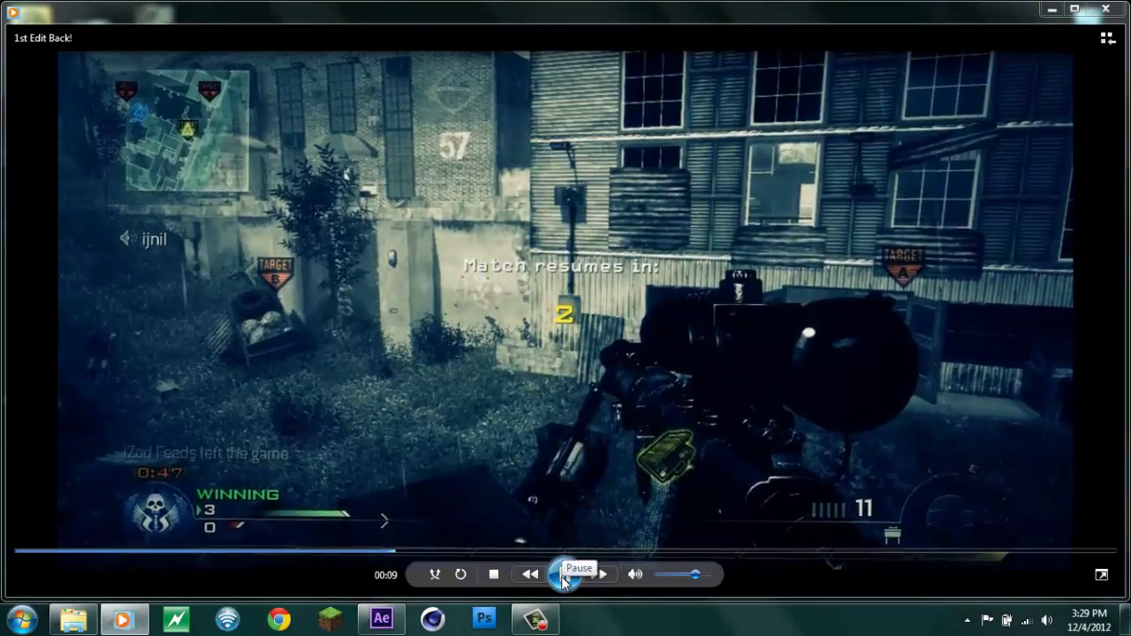
right_click(564, 575)
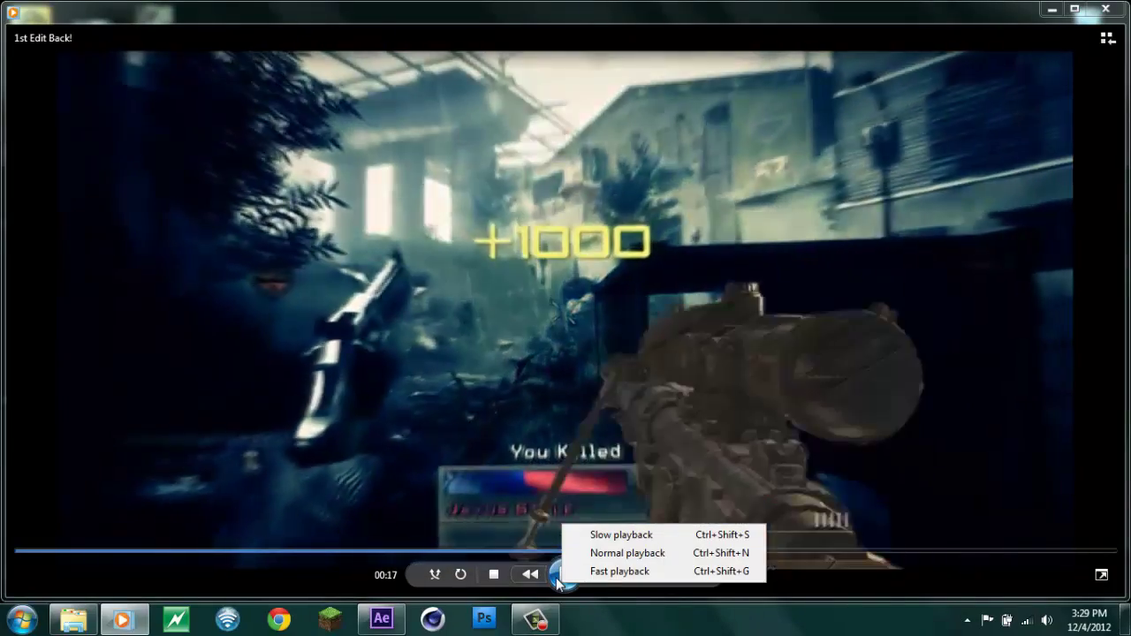
left_click(563, 575)
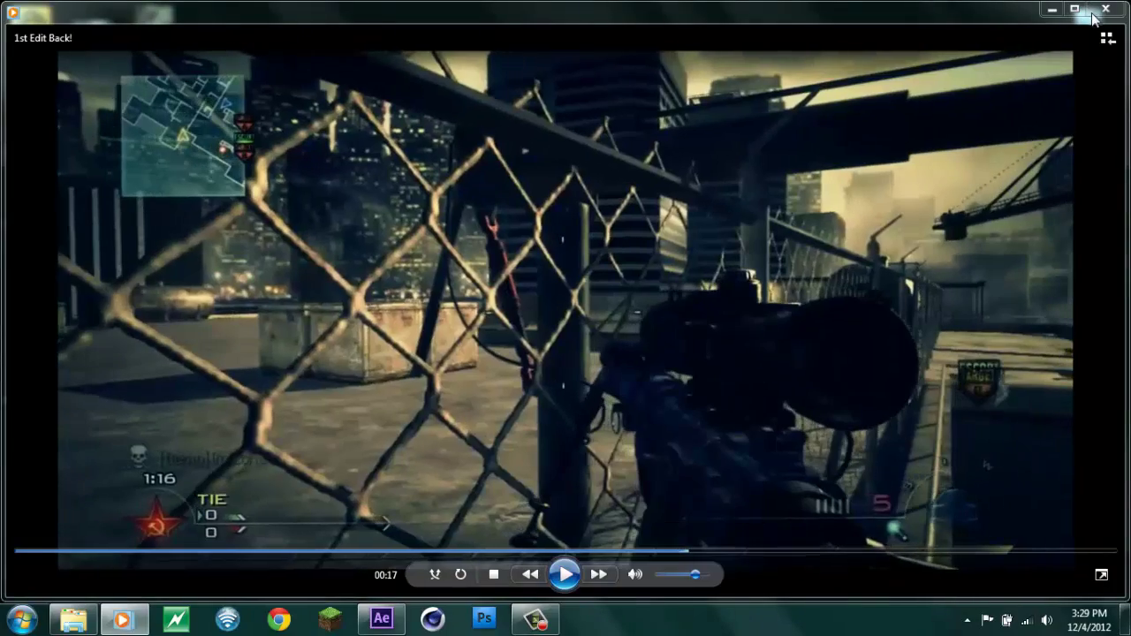
left_click(1103, 9)
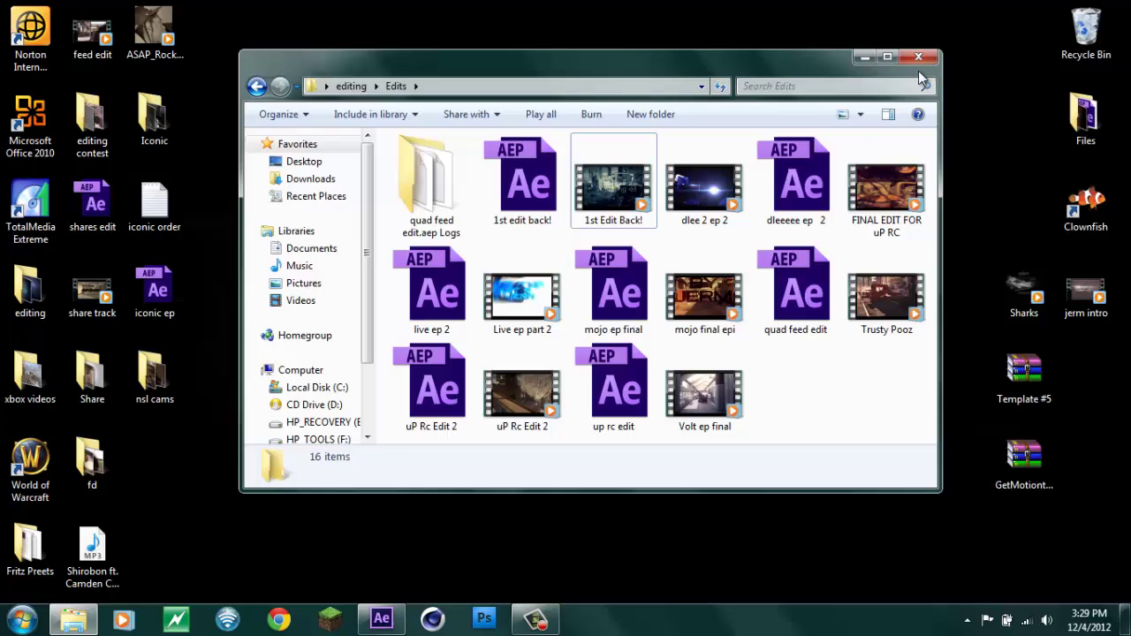
Step: Close the Edits window and create Comp 1 at 1280 x 720, 59.94 fps
left_click(918, 57)
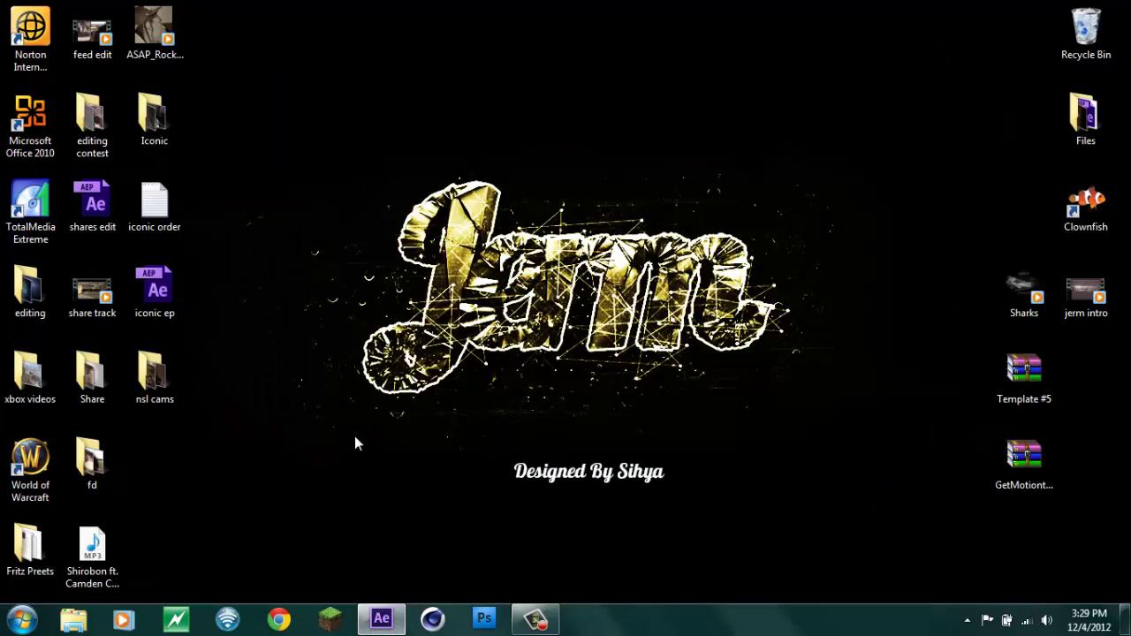
left_click(397, 625)
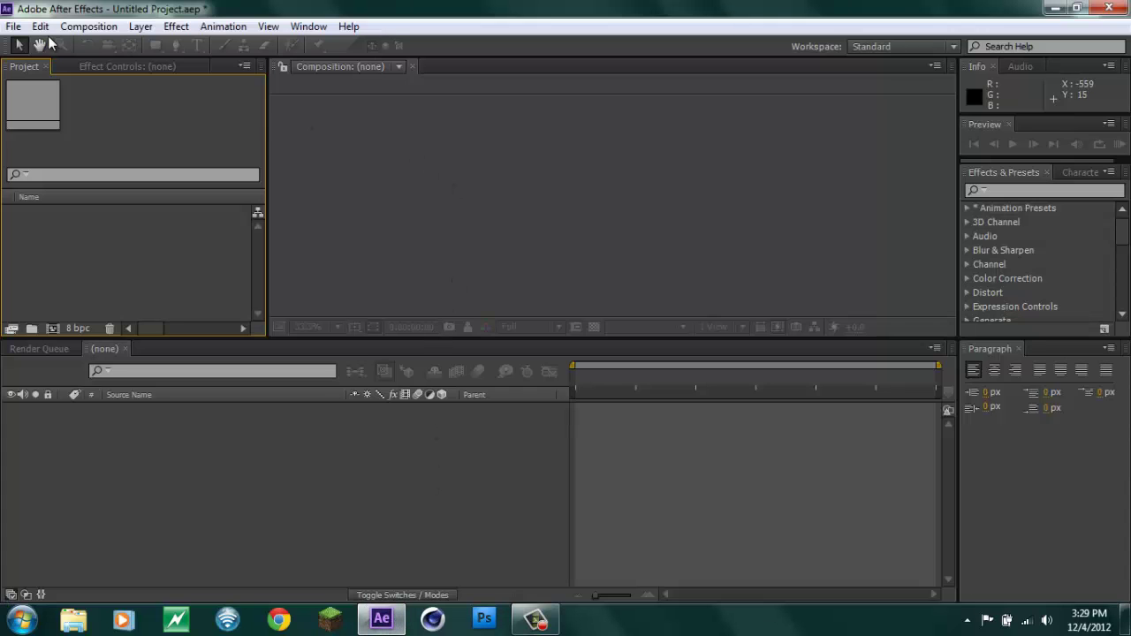
left_click(91, 27)
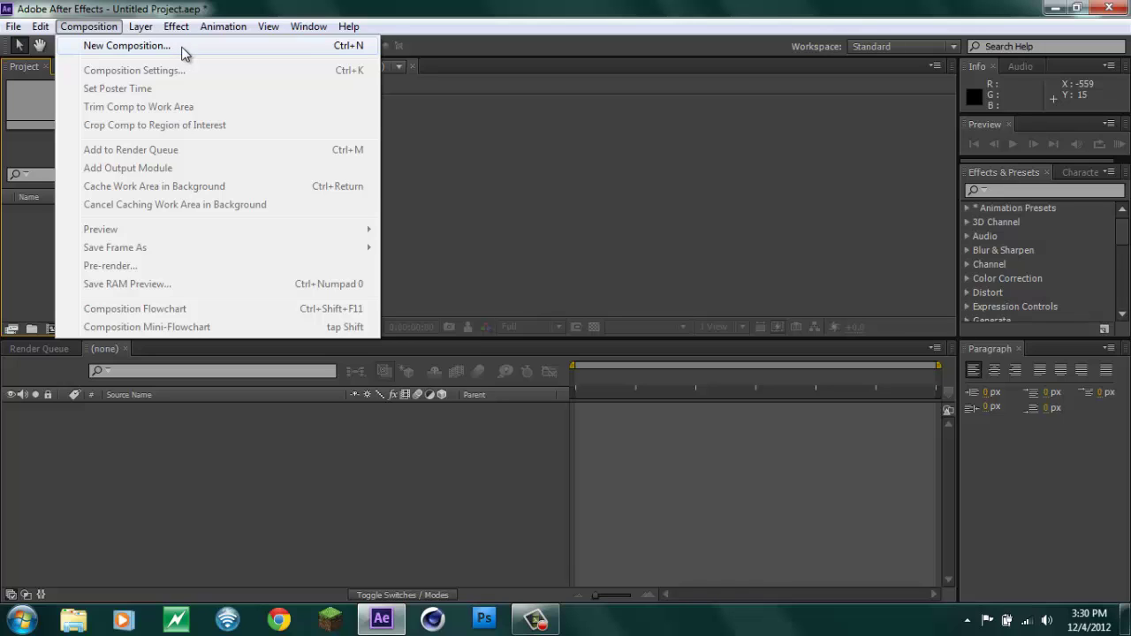
left_click(96, 27)
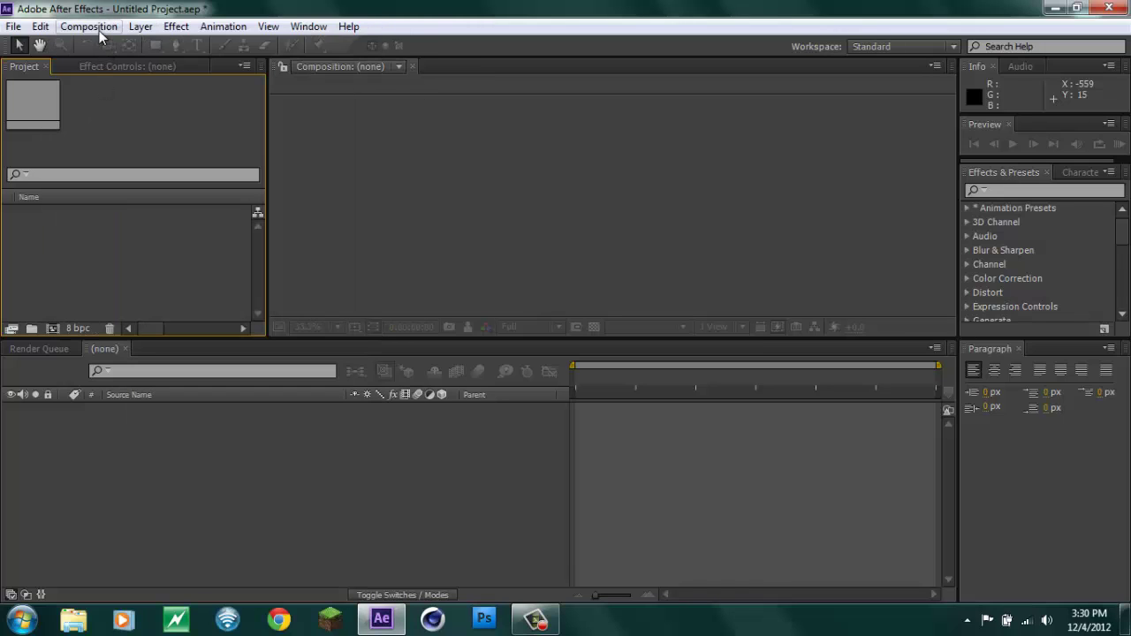
left_click(99, 28)
left_click(104, 44)
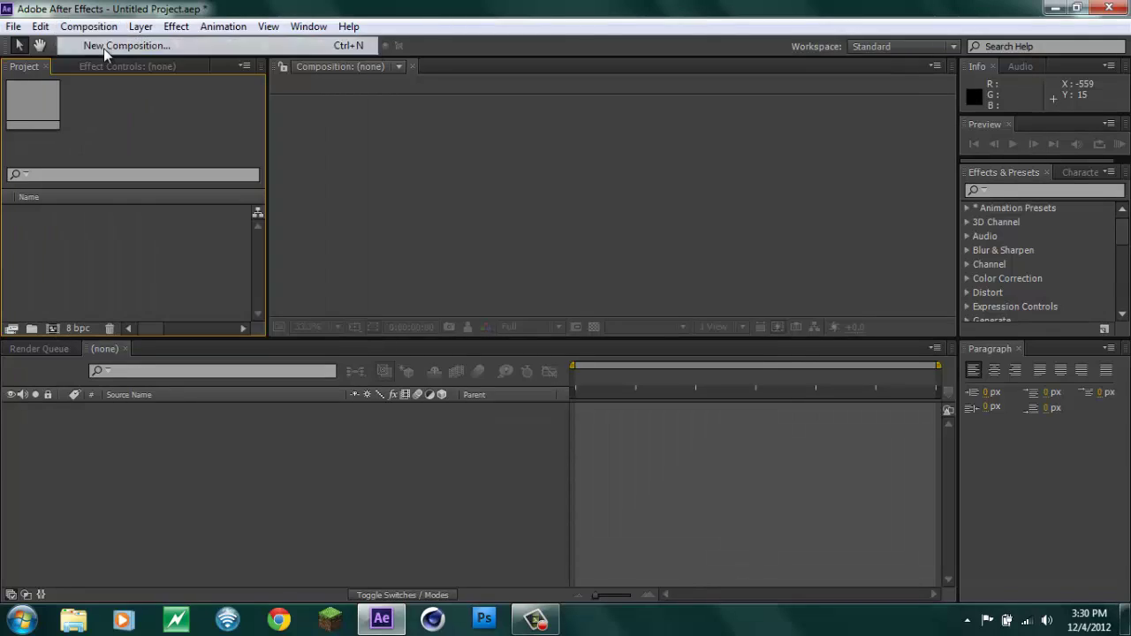
left_click(651, 469)
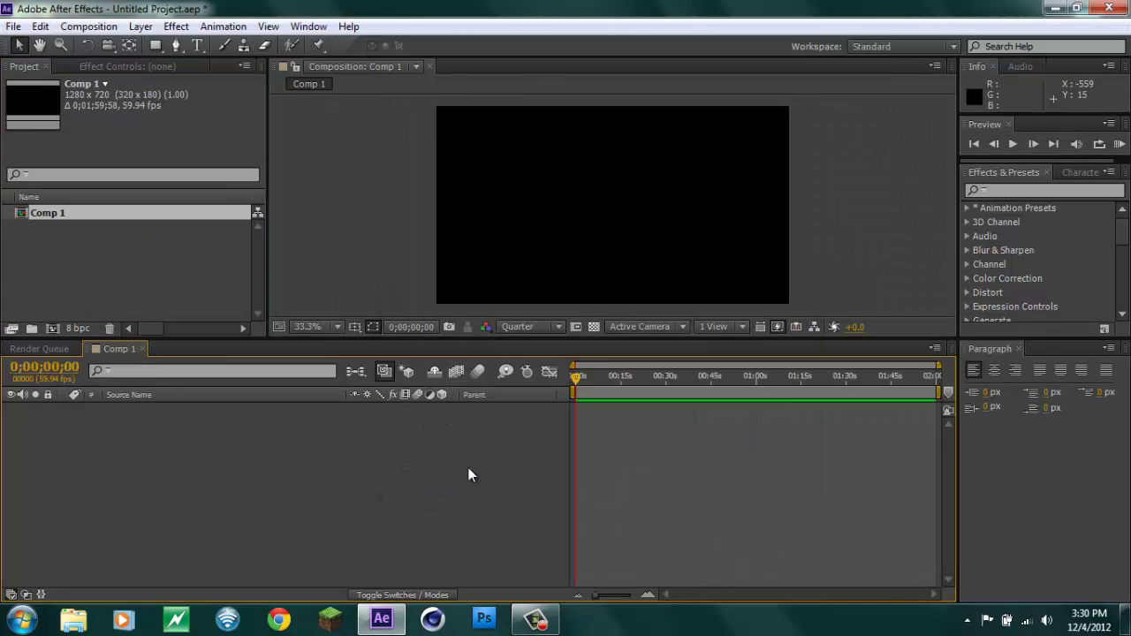
Step: Import Highrise cam.mp4 from the nsl cams folder and add it to Comp 1
left_click(1054, 8)
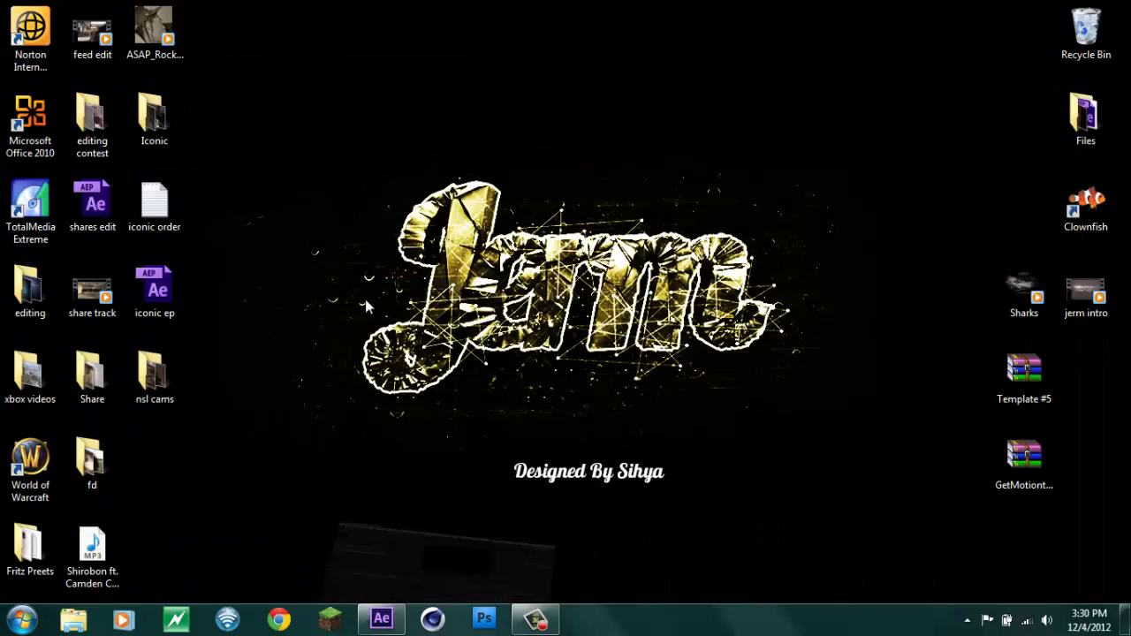
double_click(155, 378)
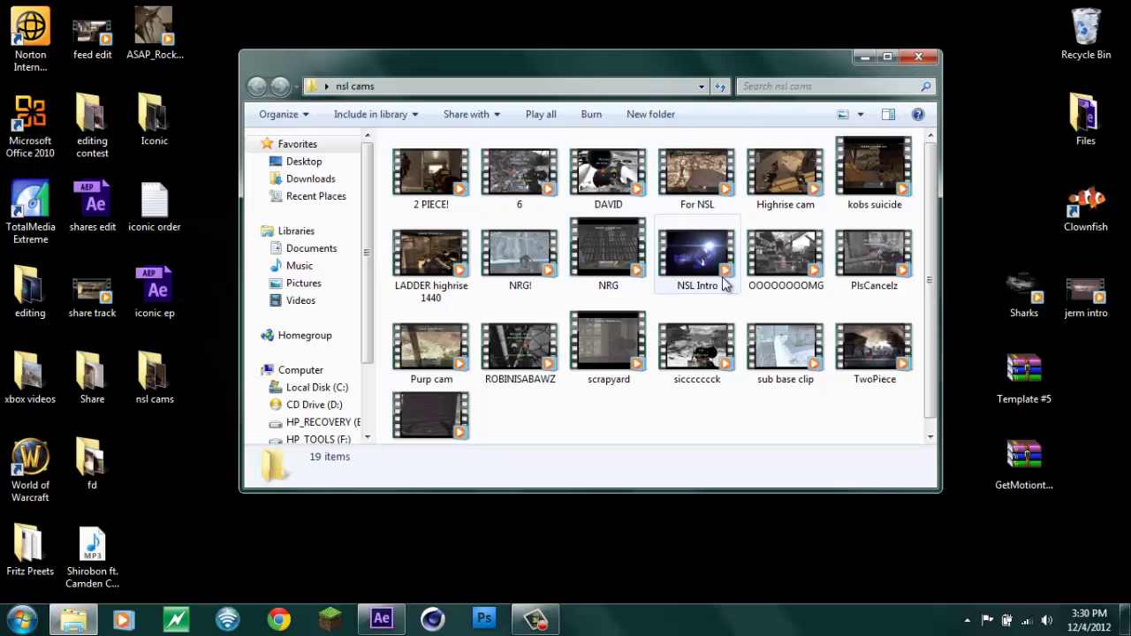
left_click(785, 170)
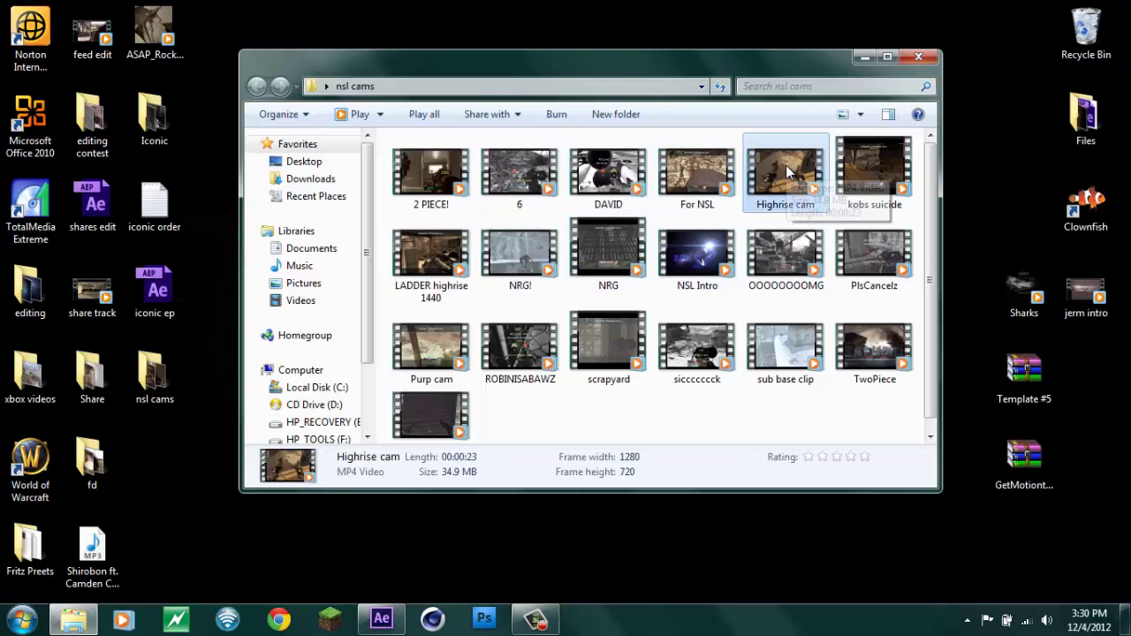
left_click_drag(785, 165, 180, 291)
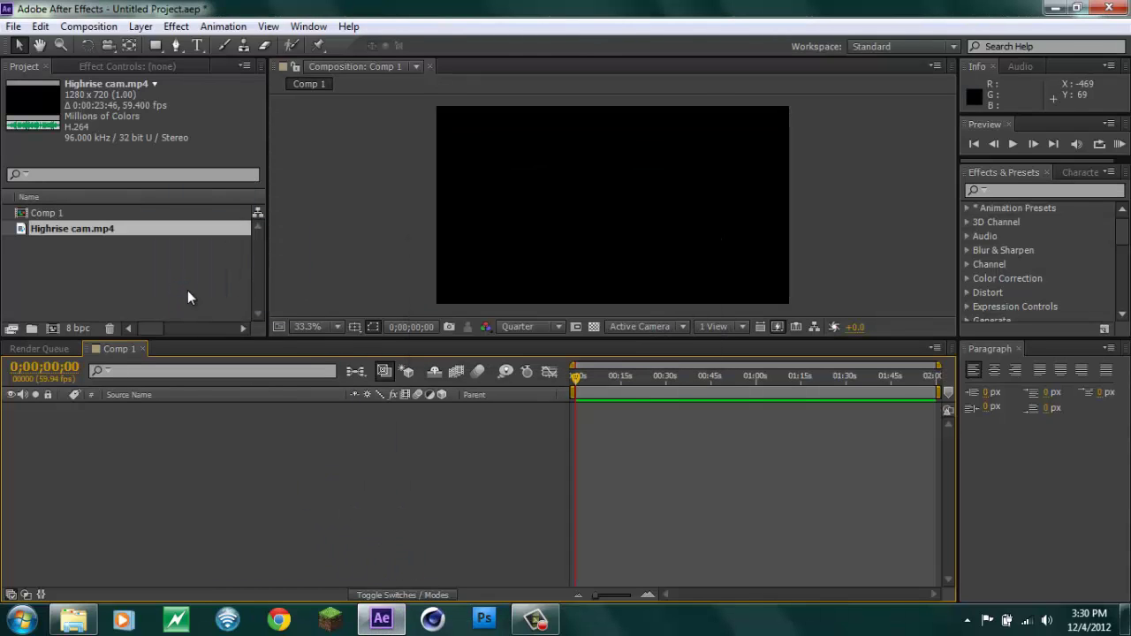
left_click_drag(118, 231, 133, 445)
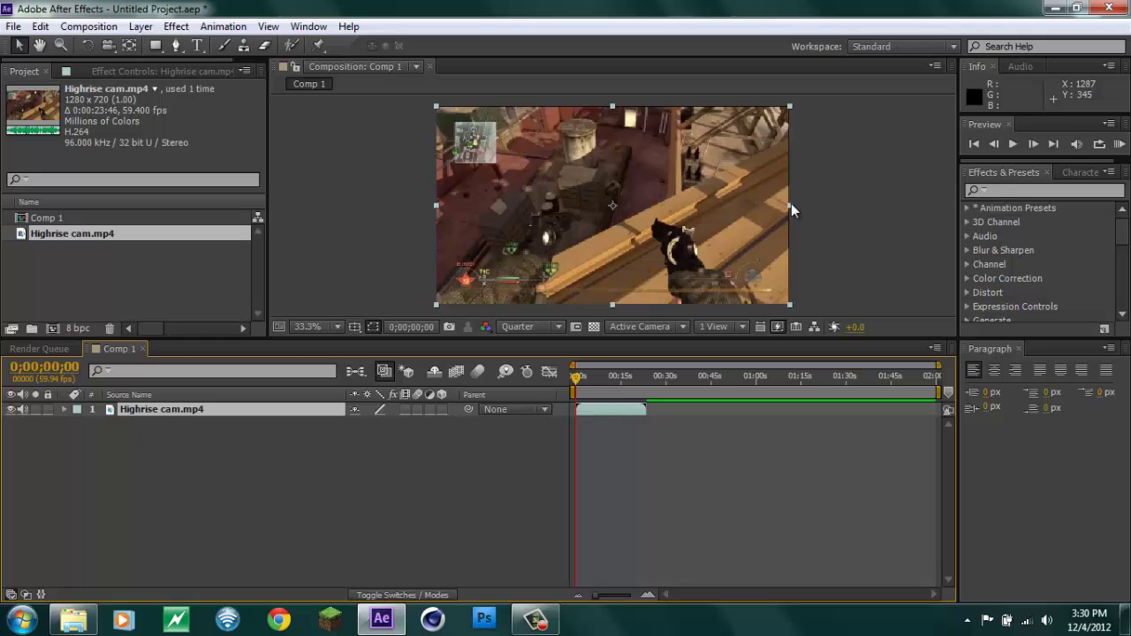
Step: Stretch the Highrise cam layer to fill the frame and preview Comp 1
left_click_drag(791, 205, 793, 205)
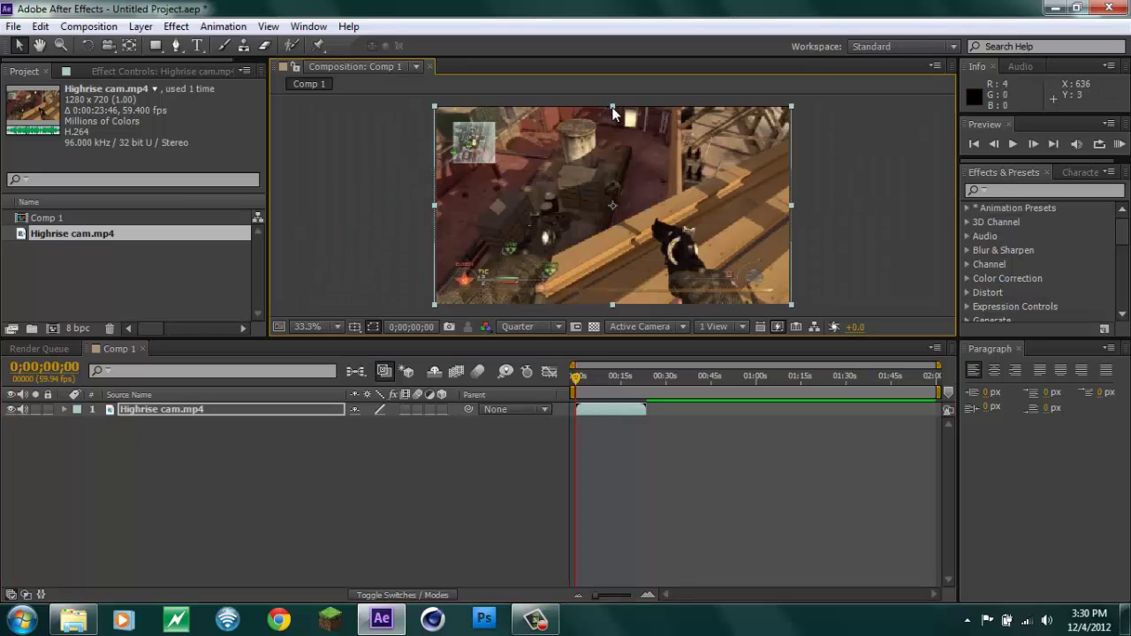
left_click_drag(613, 108, 613, 105)
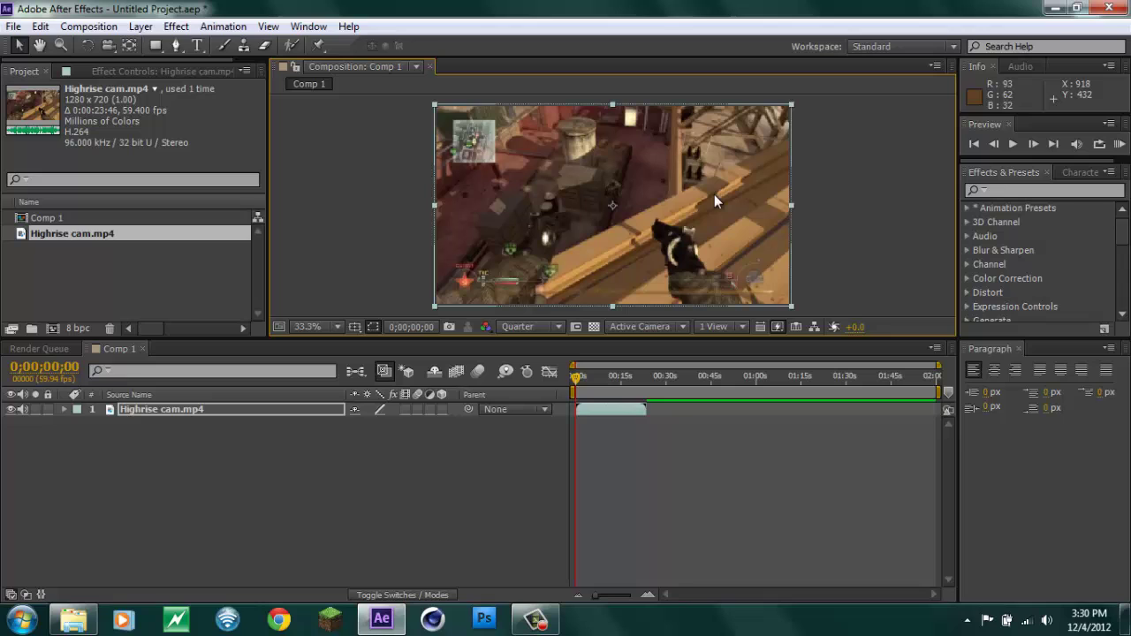
left_click(1016, 145)
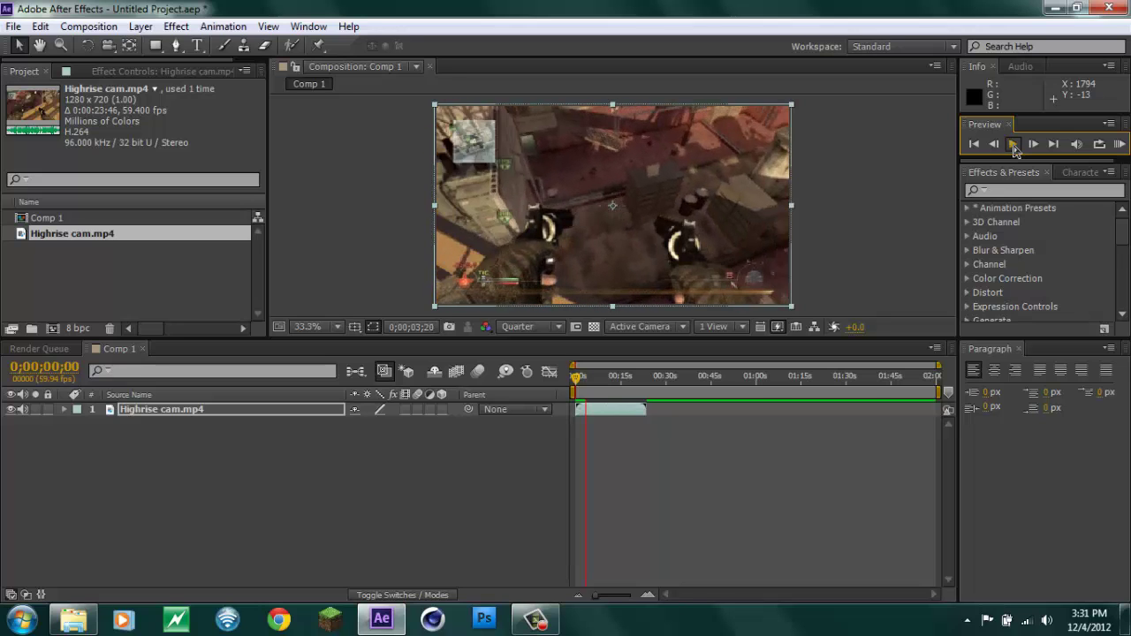
Step: Stop the preview and scrub to just before the shot in the gameplay clip
left_click(590, 389)
left_click_drag(585, 380, 598, 378)
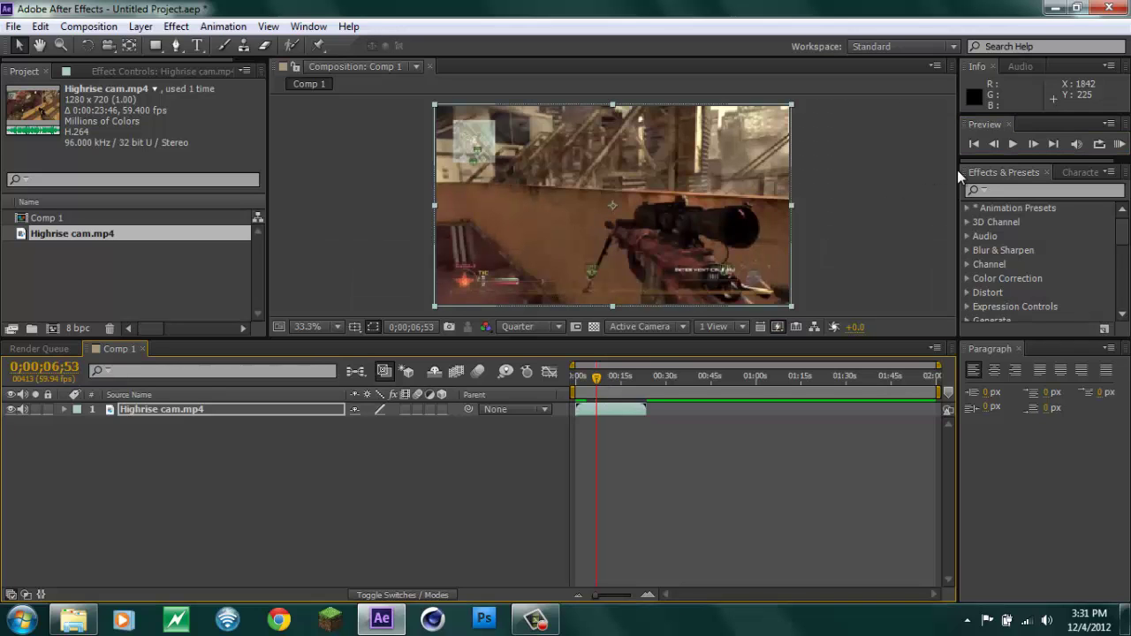
left_click(1010, 150)
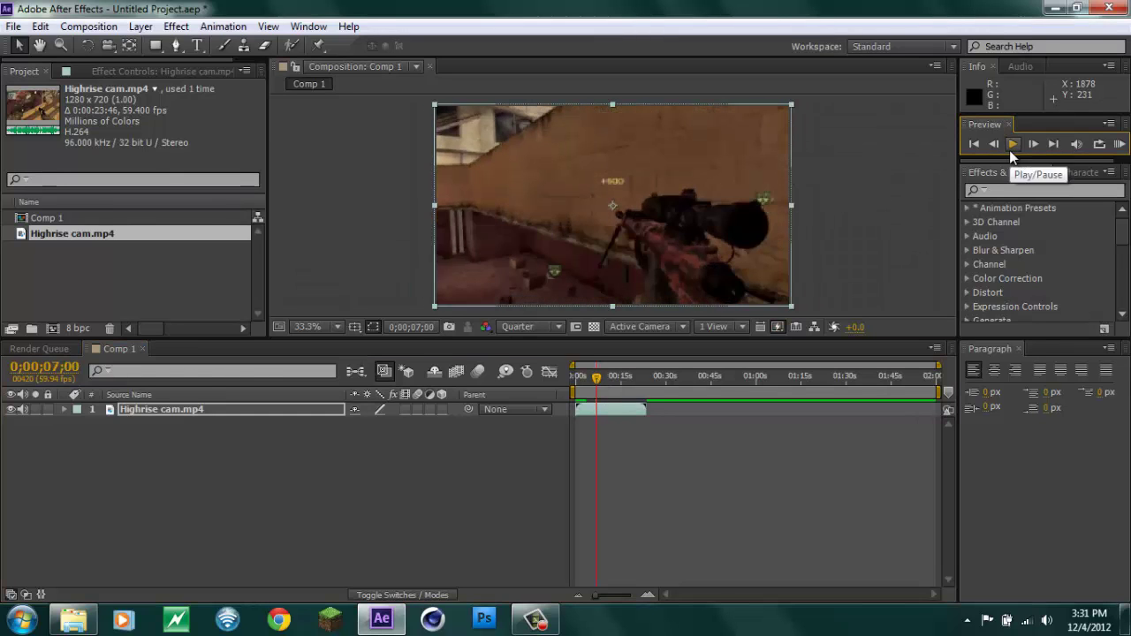
left_click(996, 146)
left_click(995, 146)
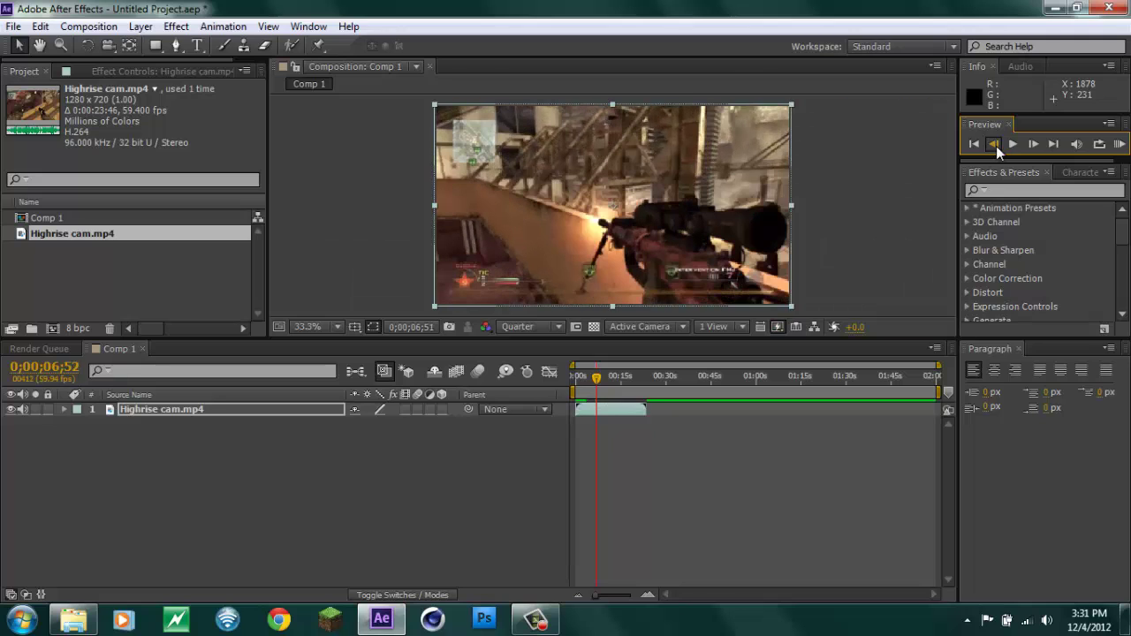
left_click(995, 146)
left_click(995, 146)
left_click(995, 146)
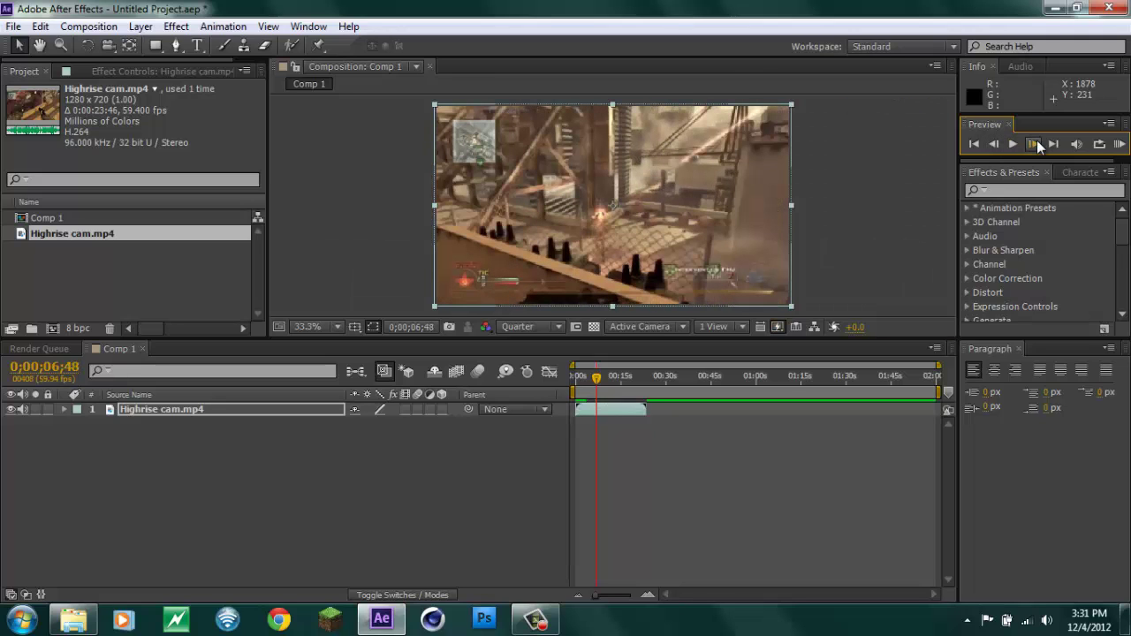
Step: Step frame by frame through the shot toward the kill
left_click(1035, 142)
left_click(997, 140)
left_click(1026, 145)
left_click(1029, 145)
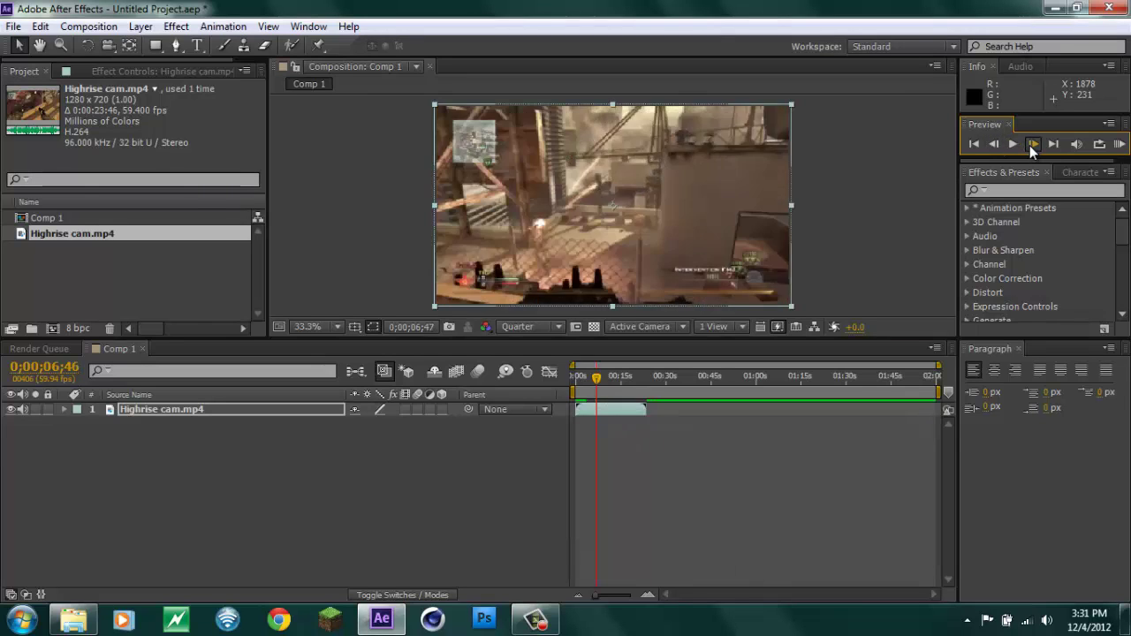
left_click(998, 141)
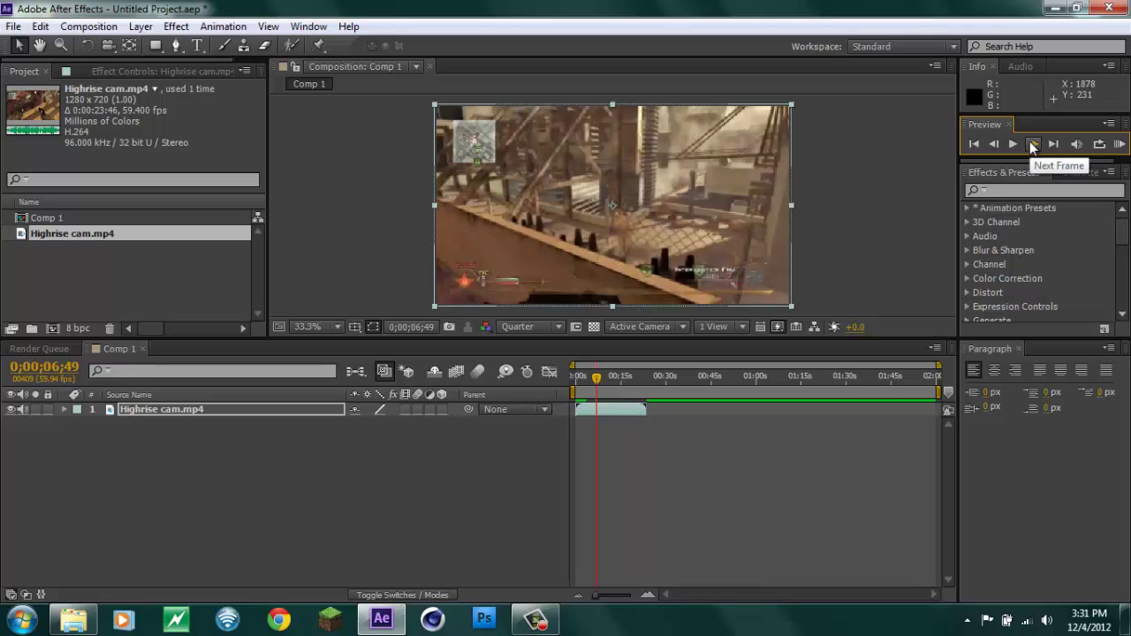
left_click(1031, 143)
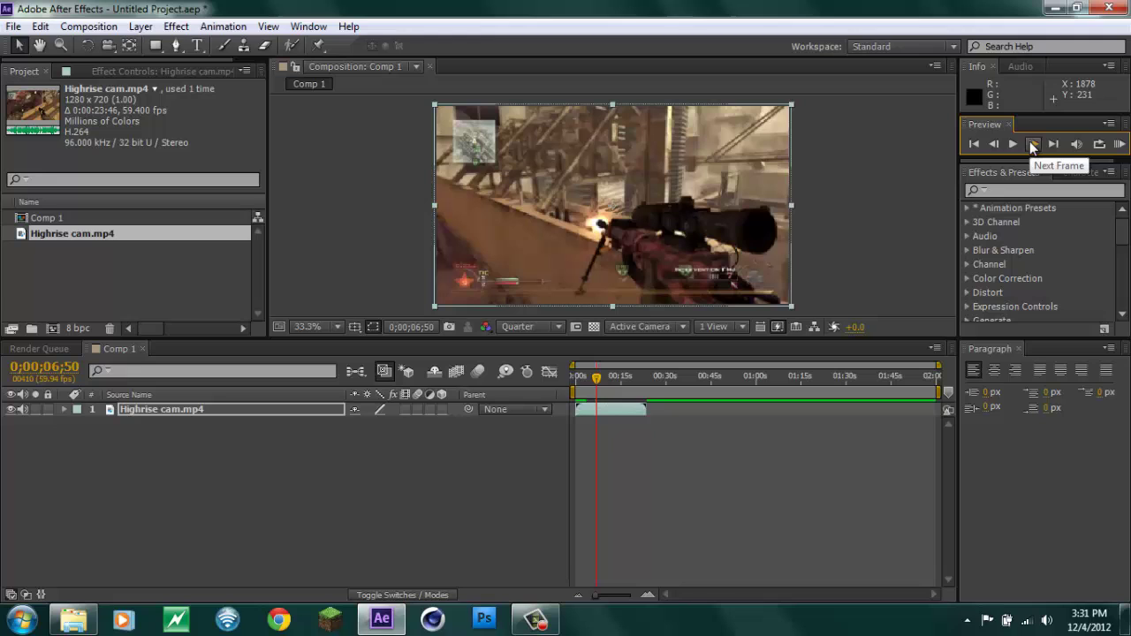
left_click(1032, 144)
left_click(1033, 143)
left_click(1033, 144)
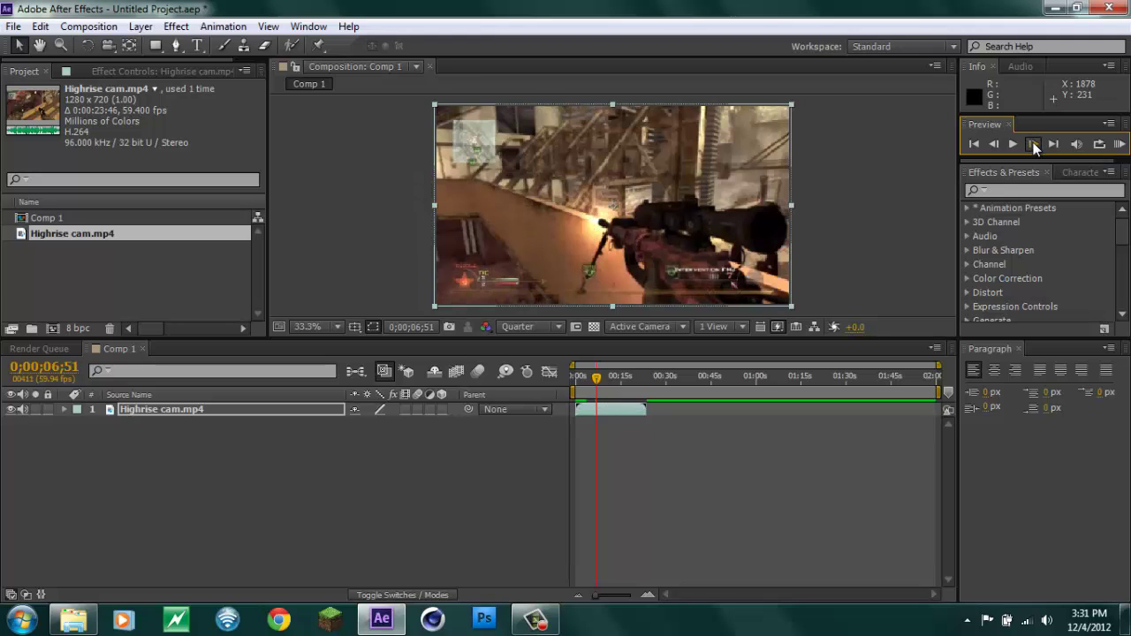
left_click(1033, 144)
left_click(1033, 144)
left_click(1033, 144)
left_click(1032, 144)
left_click(1033, 144)
left_click(1033, 144)
left_click(1033, 144)
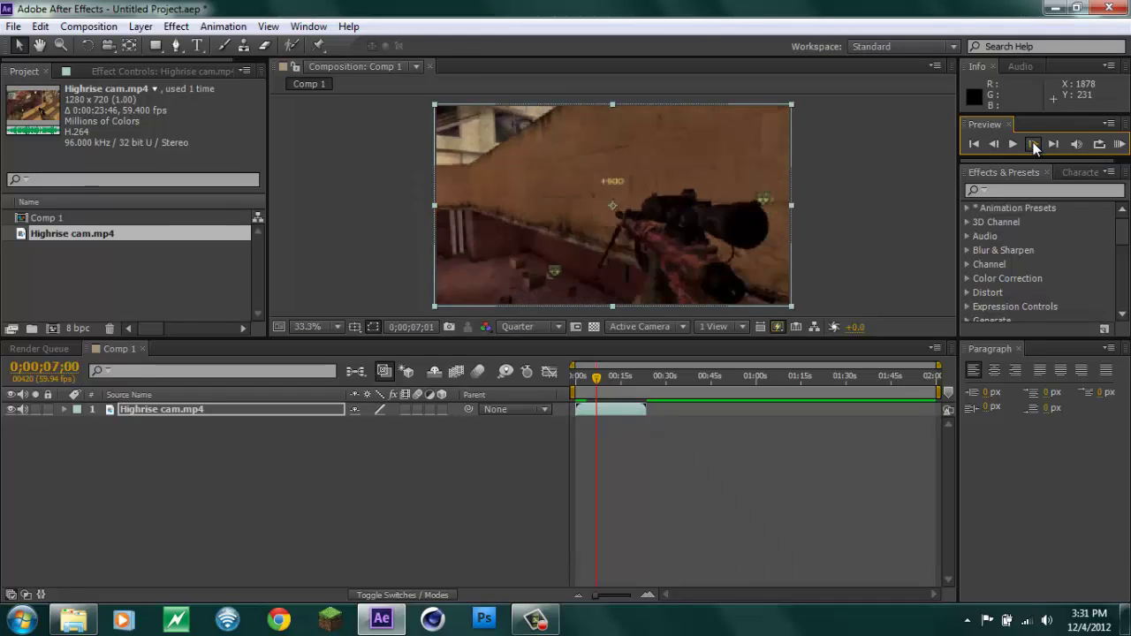
left_click(1033, 144)
left_click(1033, 144)
left_click(1032, 144)
left_click(1032, 144)
left_click(1032, 144)
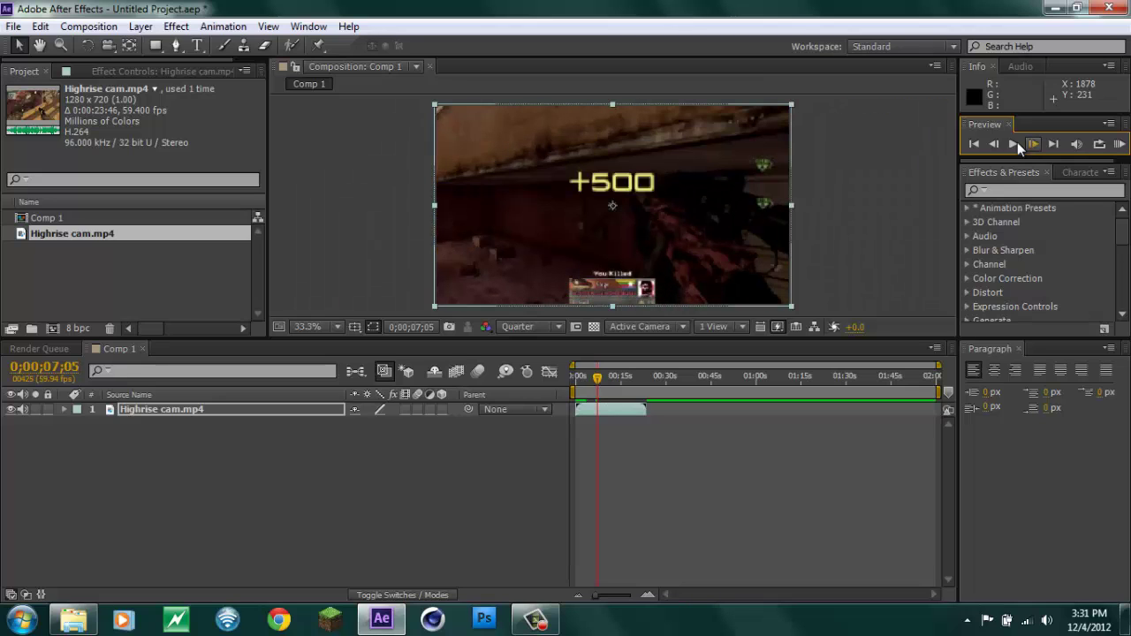
Step: Park the current time on the kill frame 0;00;07;06
left_click(995, 146)
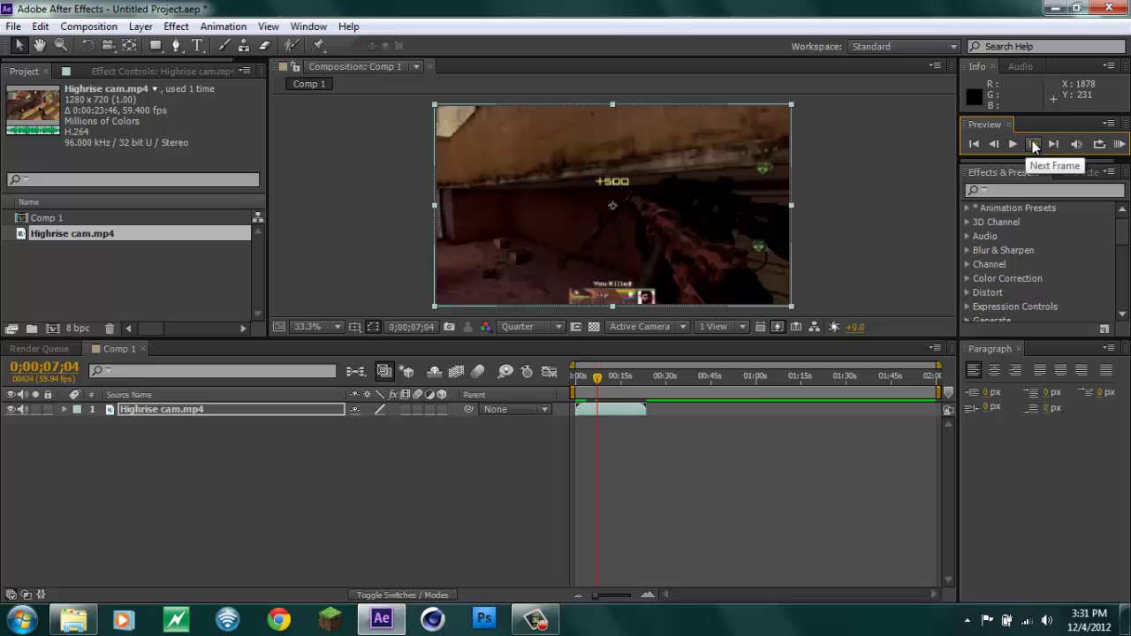
left_click(1033, 144)
left_click(1033, 144)
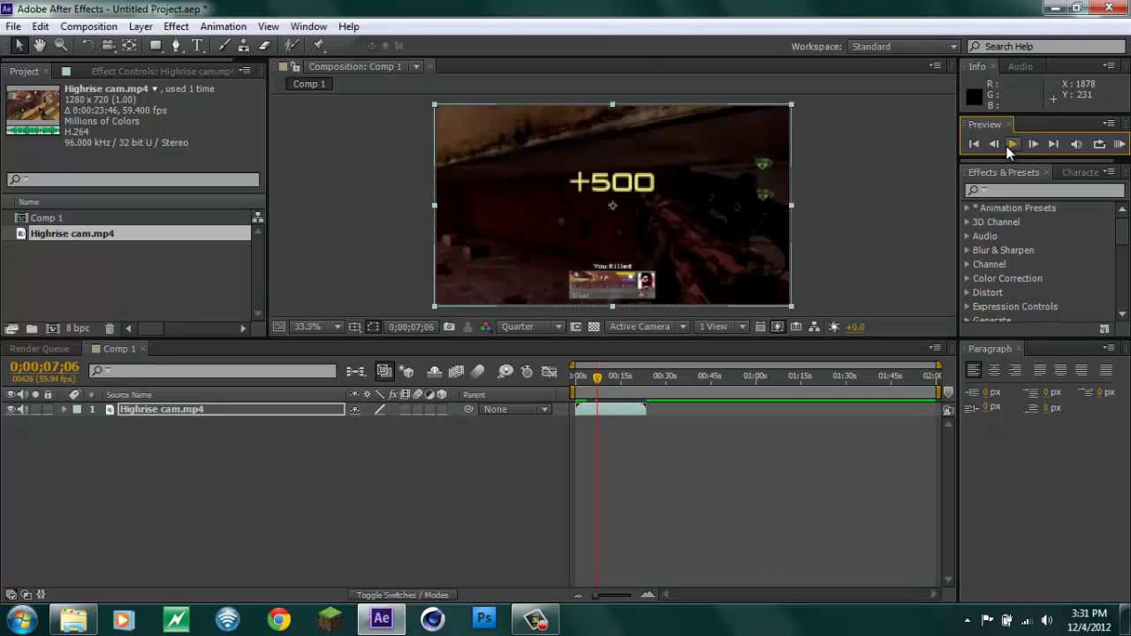
left_click(994, 143)
left_click(993, 143)
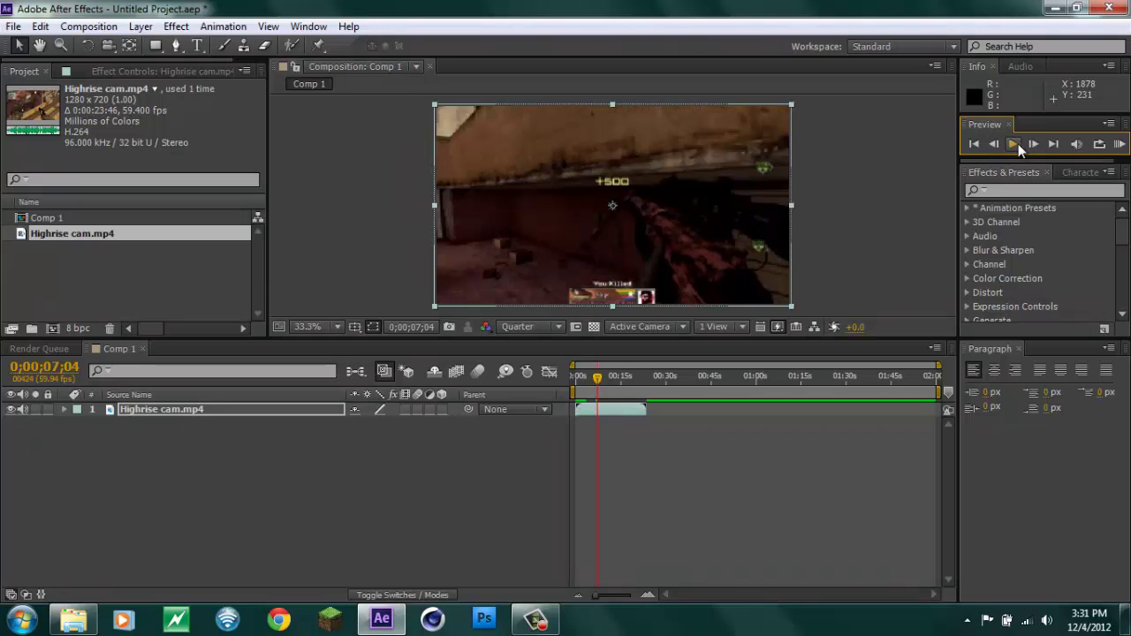
left_click(1032, 144)
left_click(1033, 144)
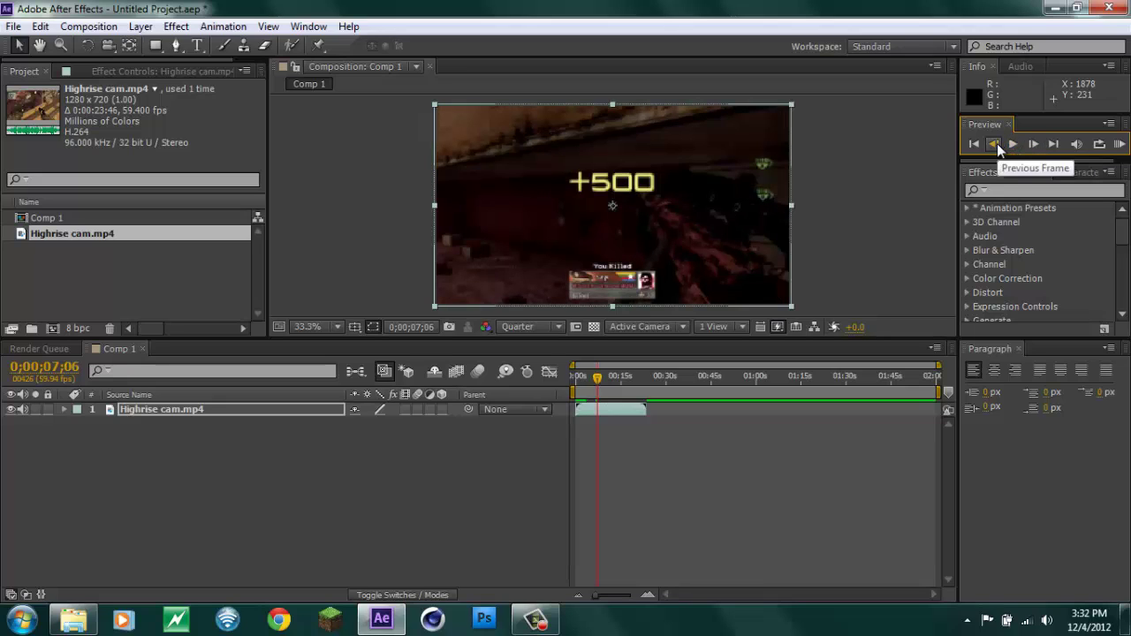
left_click(1000, 191)
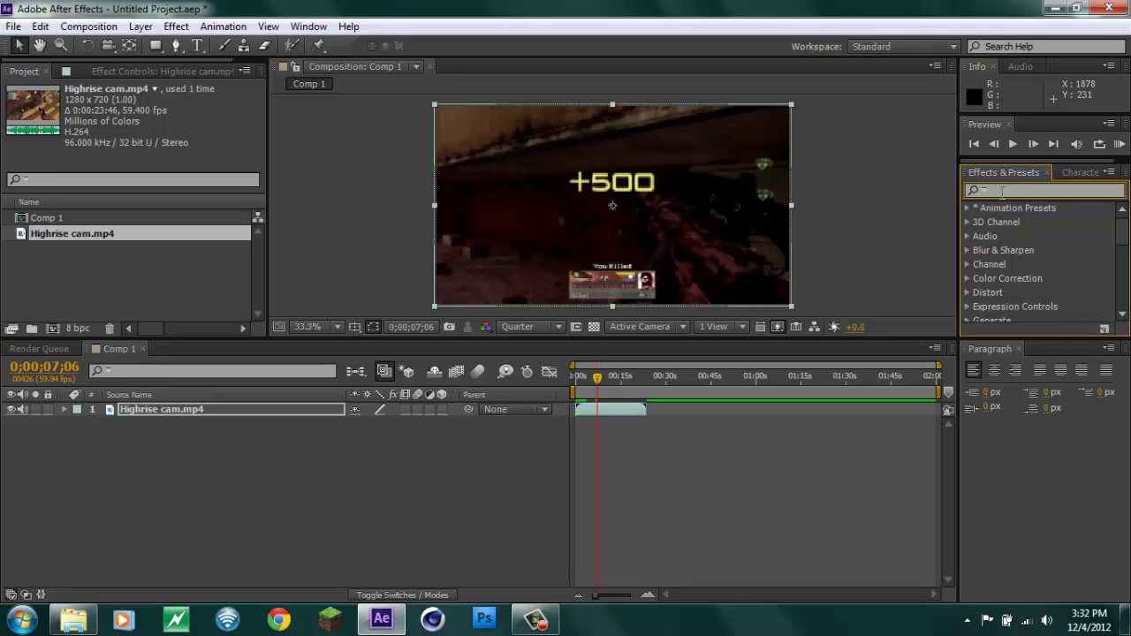
Step: Search Effects & Presets for 'twixtor' and apply Twixtor to the Highrise cam.mp4 layer
type("twixtor")
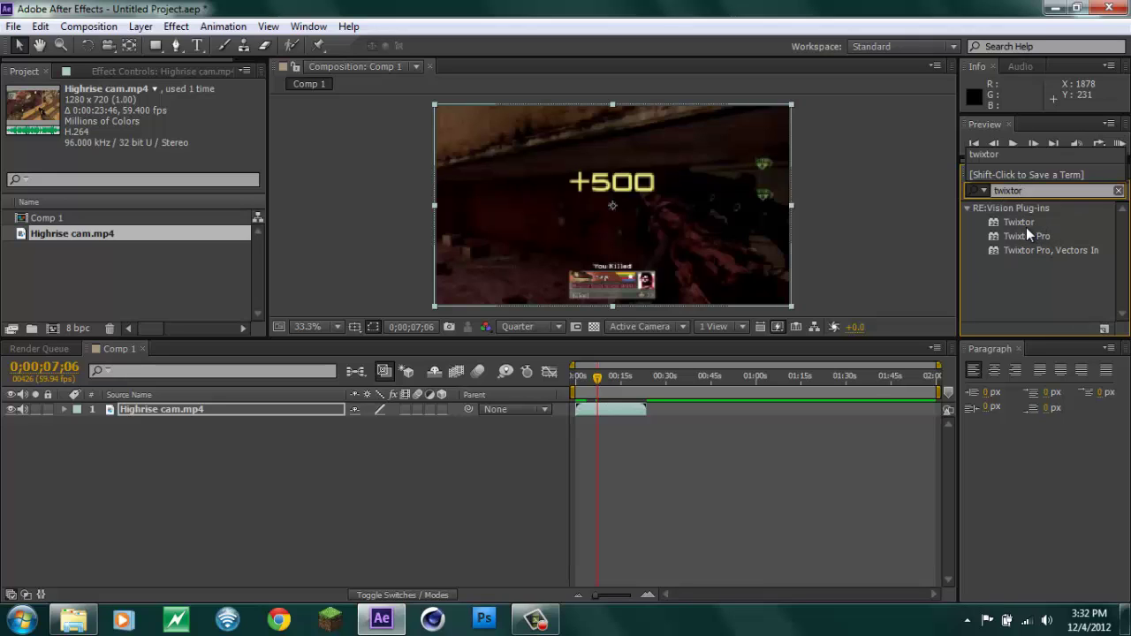
left_click(1025, 227)
left_click(1037, 223)
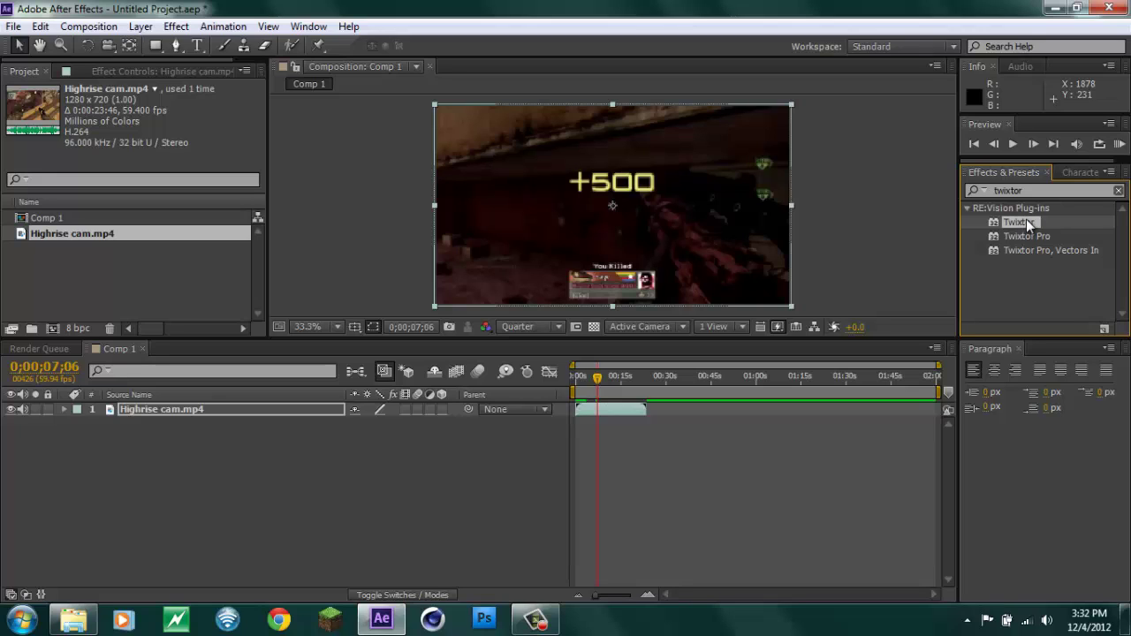
left_click_drag(1026, 220, 626, 409)
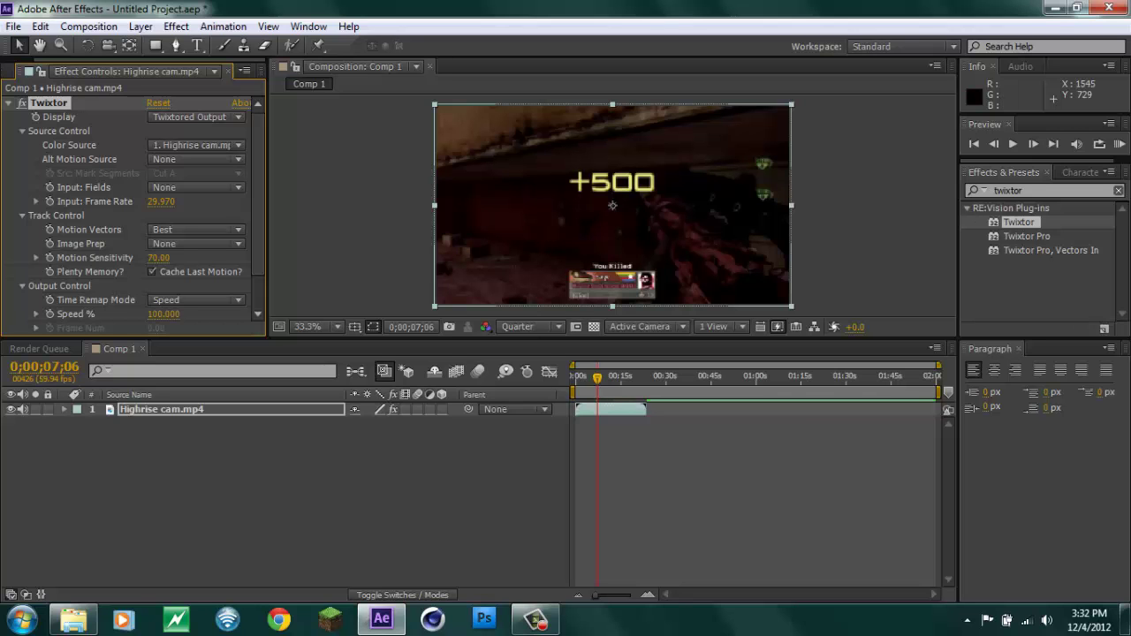
Step: Confirm in Highrise cam's file properties that it runs at 59 frames/second, then return to After Effects
left_click(1054, 10)
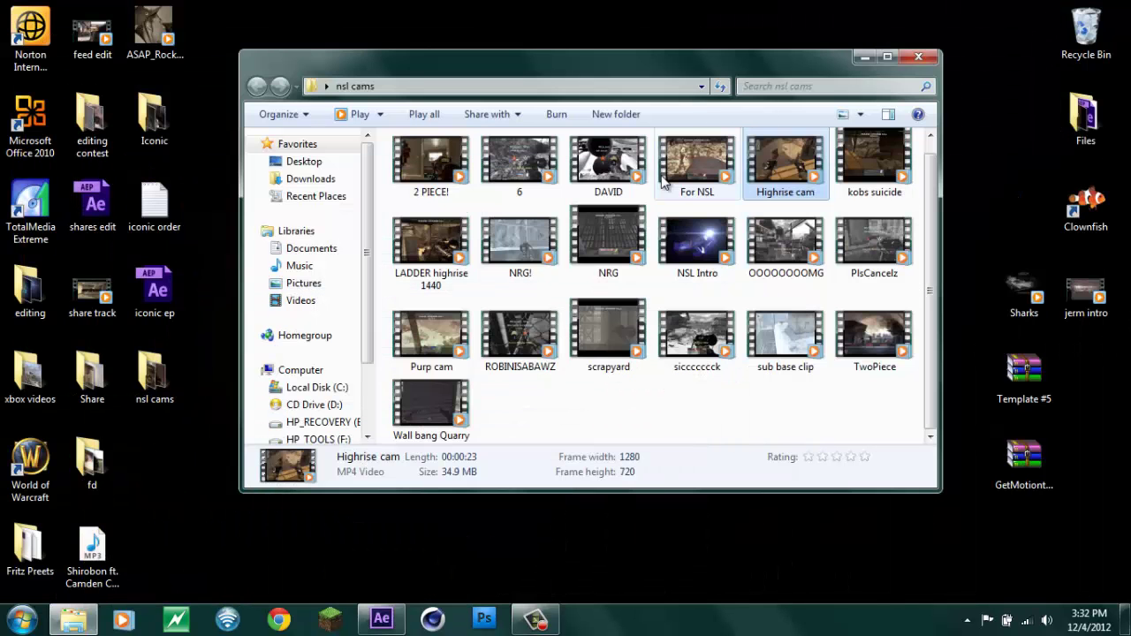
right_click(781, 161)
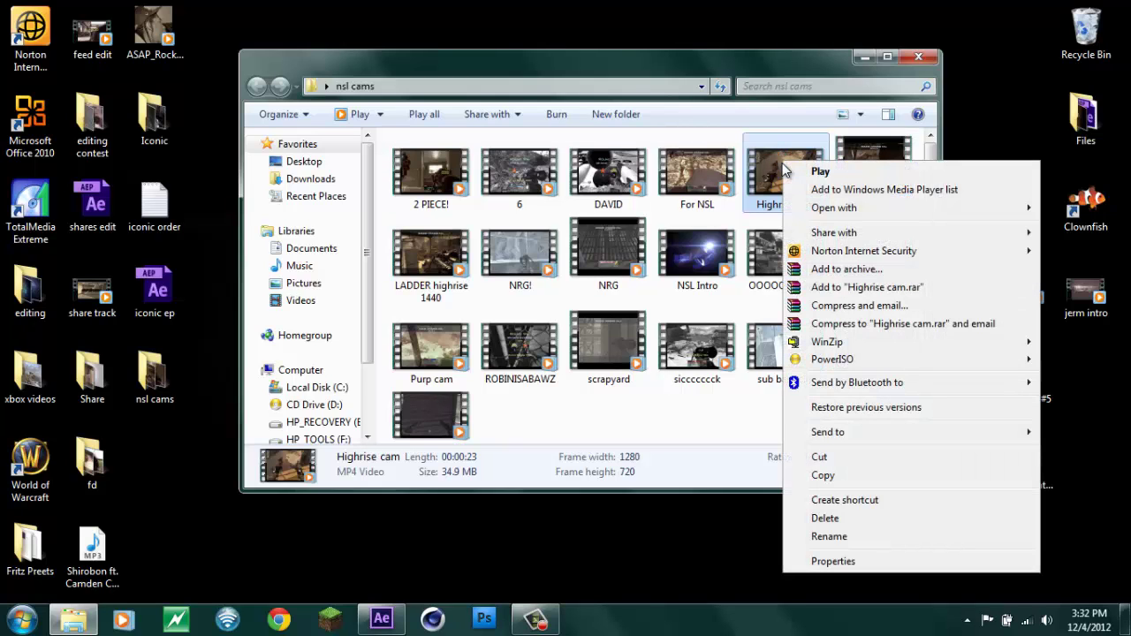
left_click(820, 561)
left_click(893, 200)
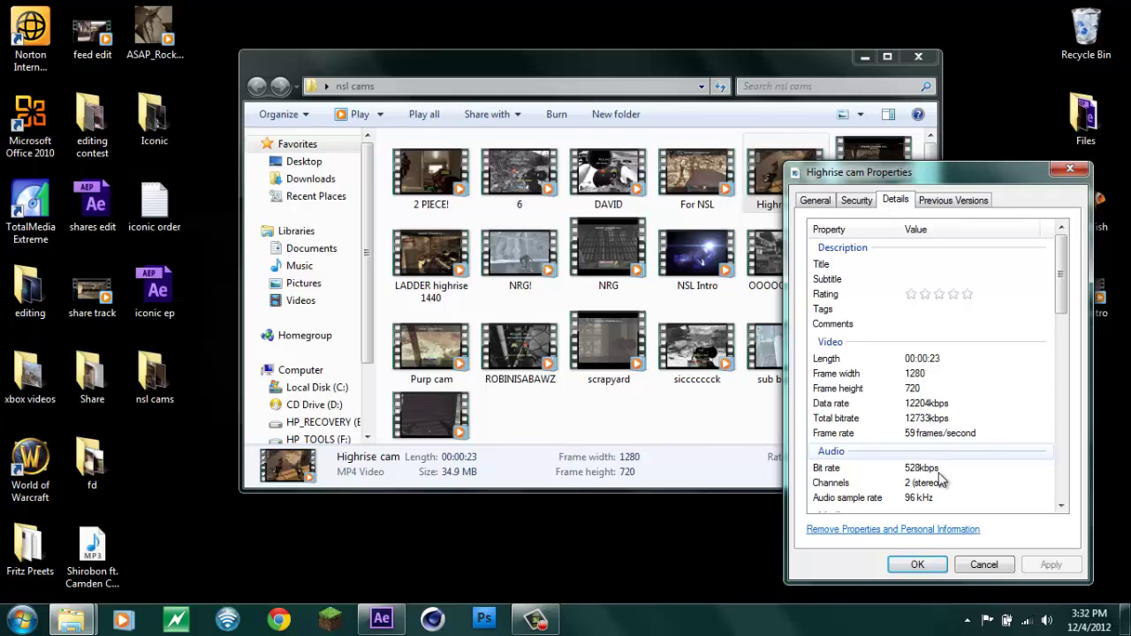
left_click(919, 564)
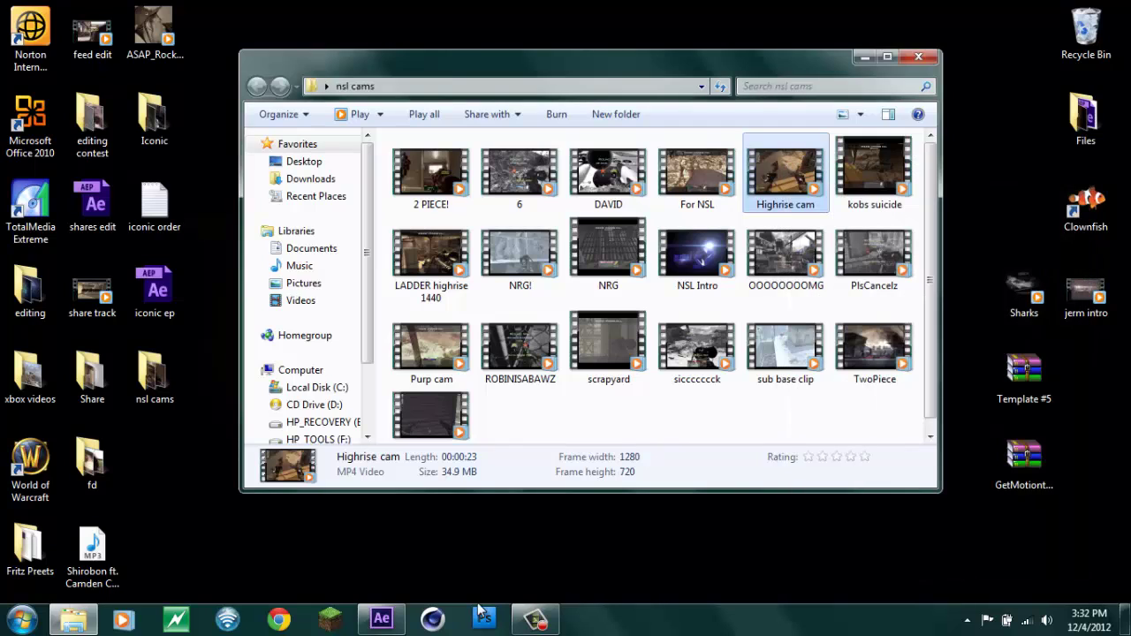
left_click(390, 624)
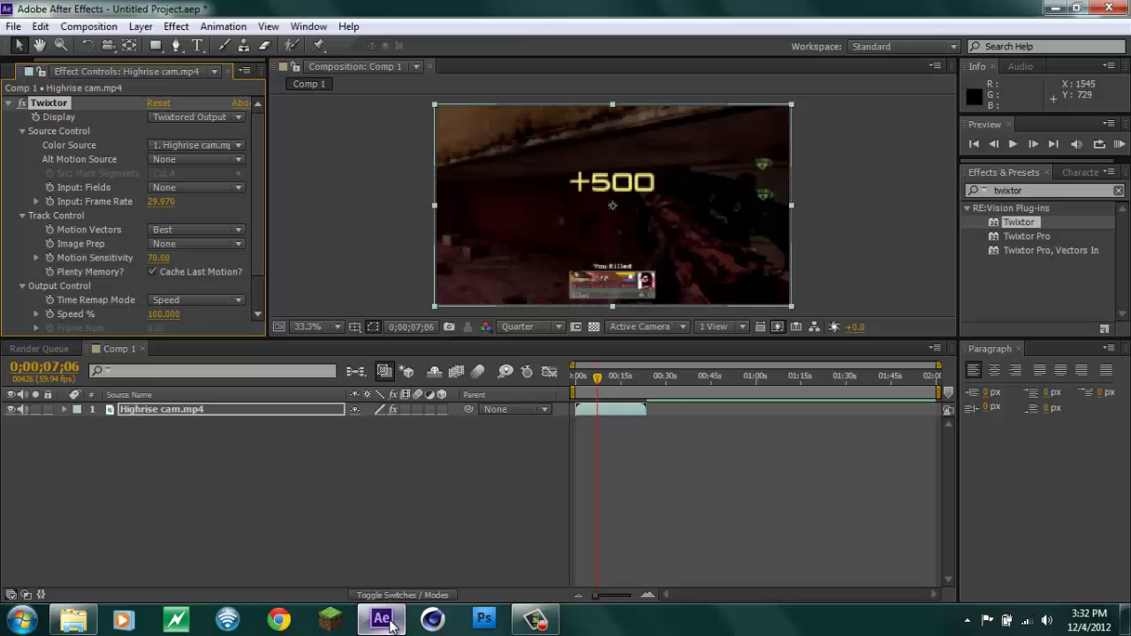
Step: Set Twixtor Input Frame Rate to 59.94 and Motion Sensitivity to 100, and enable frame blending
left_click(164, 203)
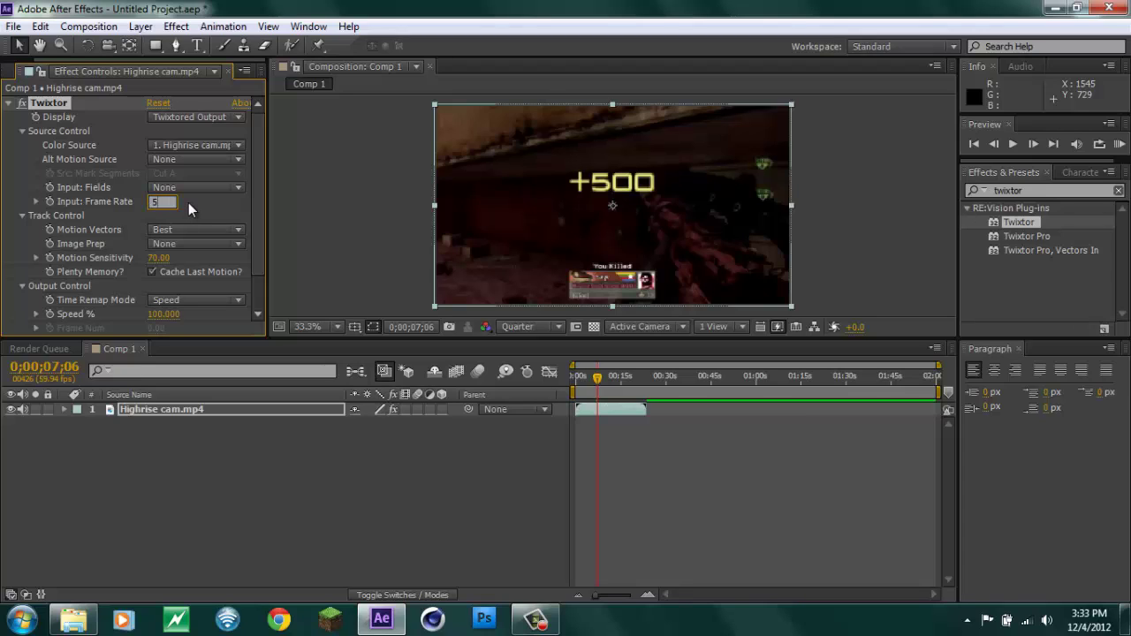
type("59.94")
left_click(383, 210)
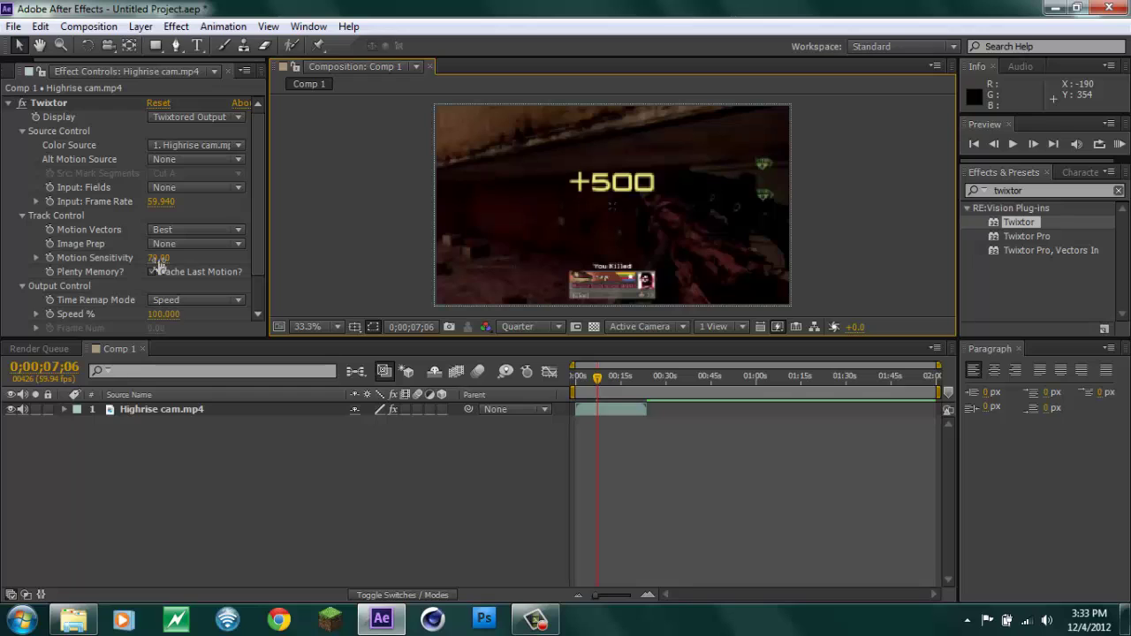
left_click_drag(157, 261, 316, 268)
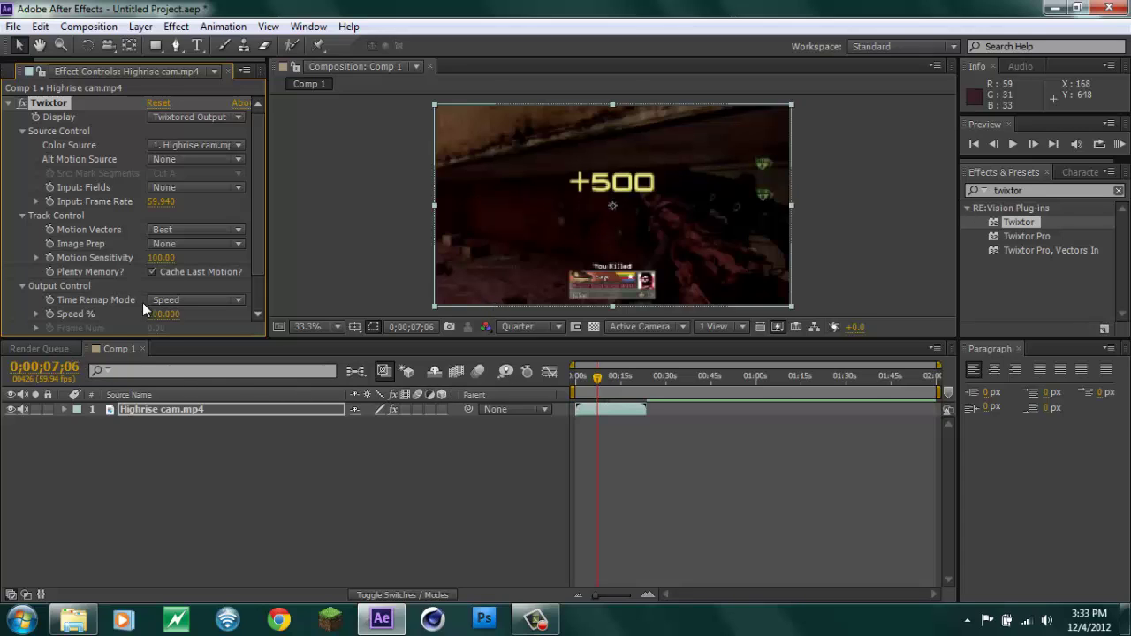
left_click(208, 409)
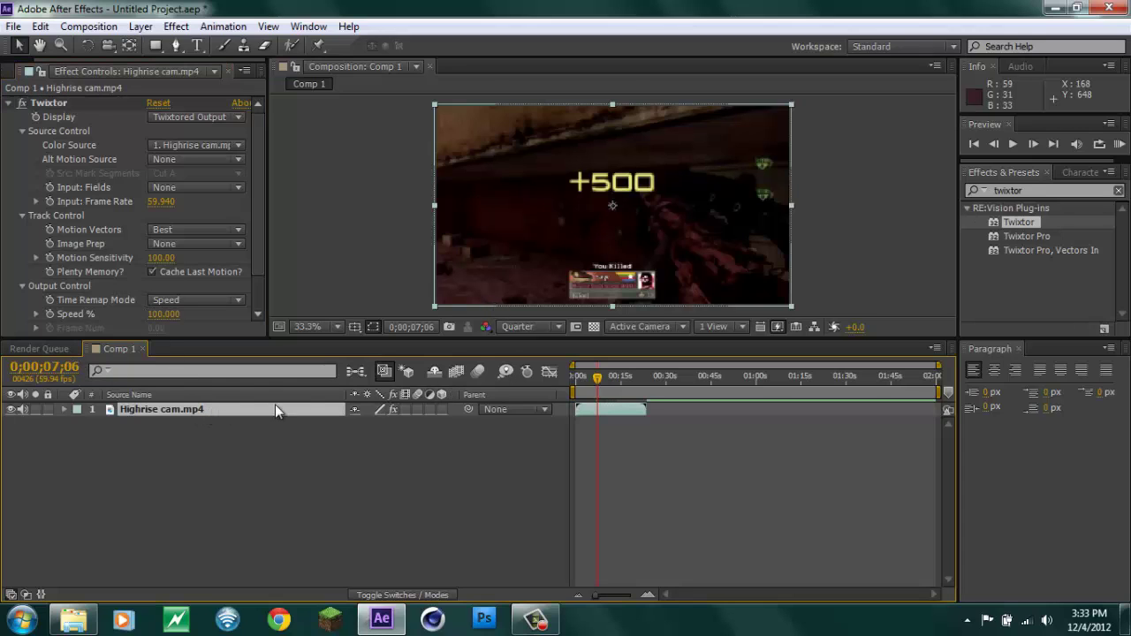
left_click(456, 374)
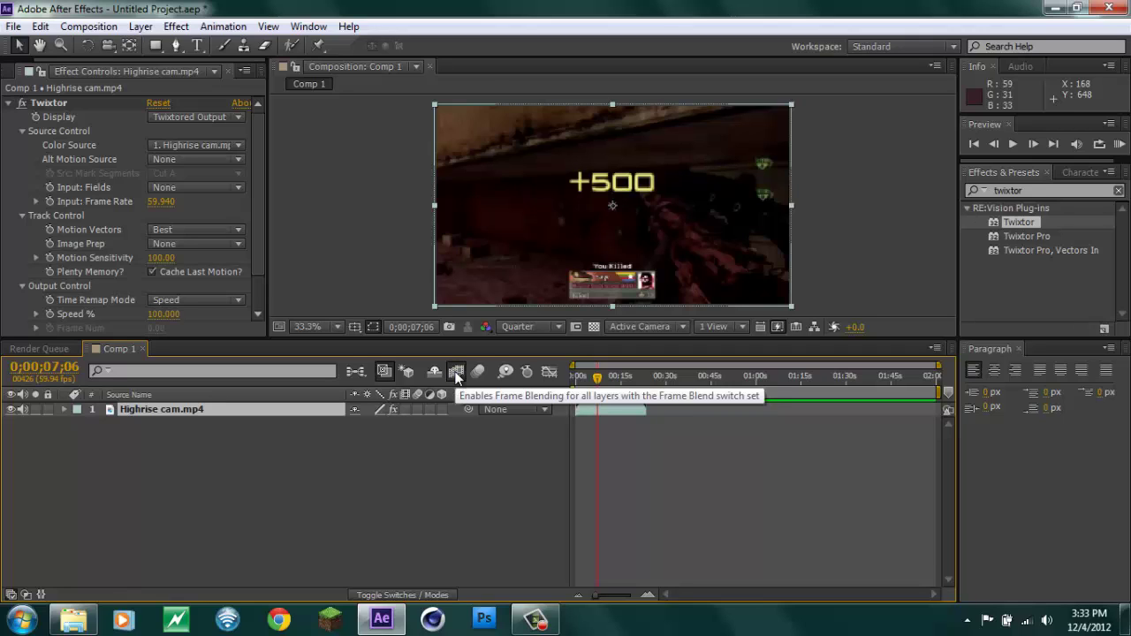
Step: Keyframe Twixtor Speed % at 100 on the kill, 3 one frame later, and move the work-area start there
scroll(261, 258, "down", 2)
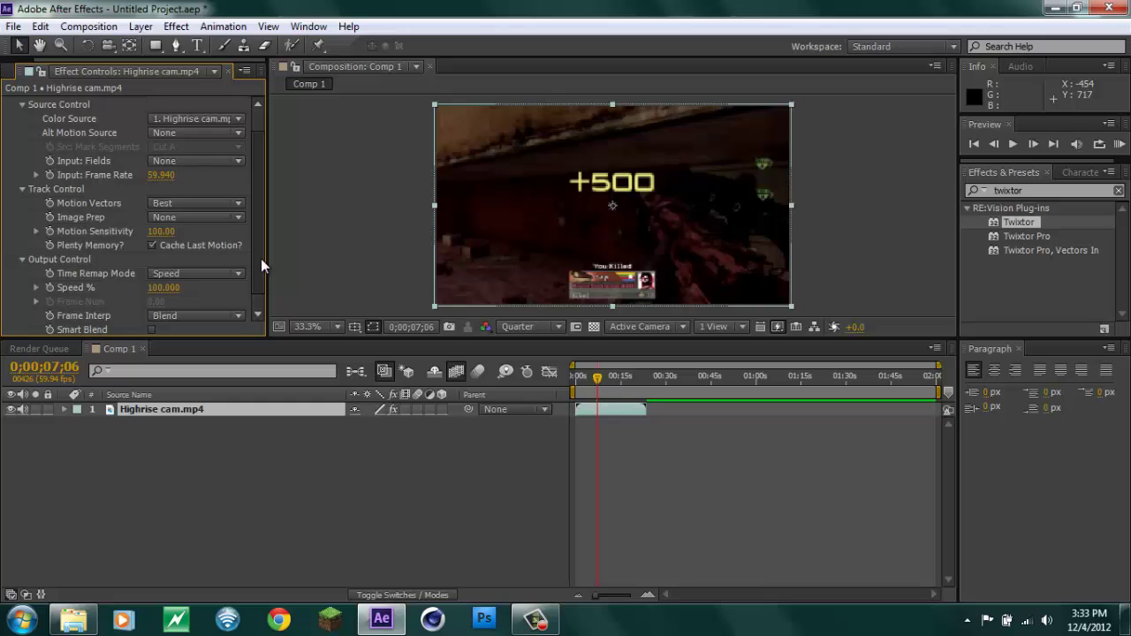
scroll(262, 272, "down", 1)
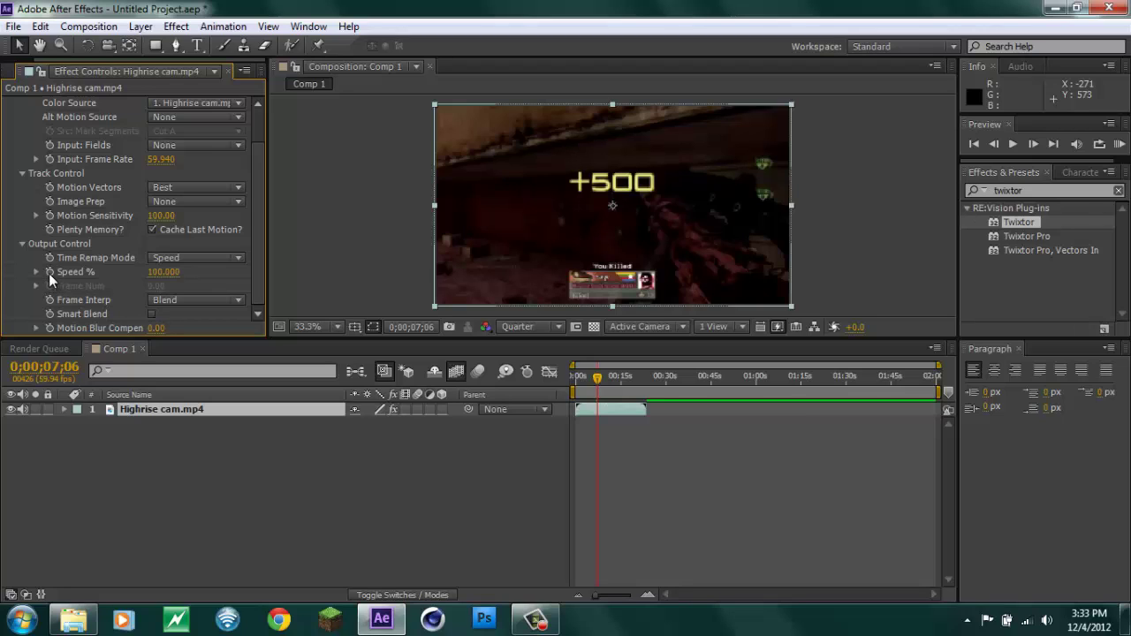
left_click(48, 273)
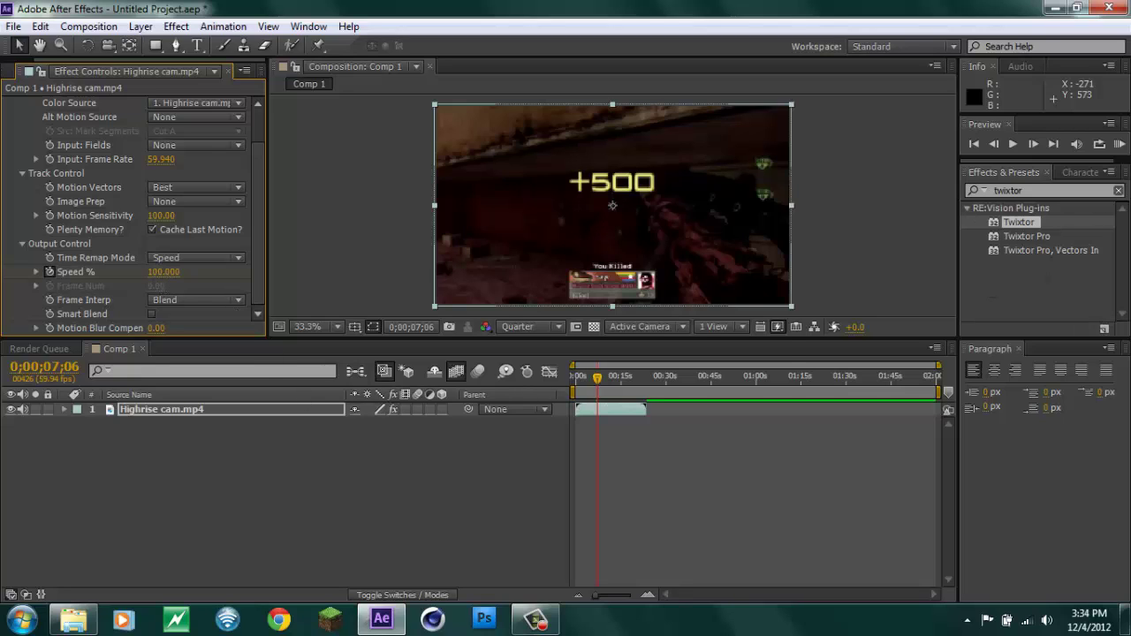
left_click(1032, 145)
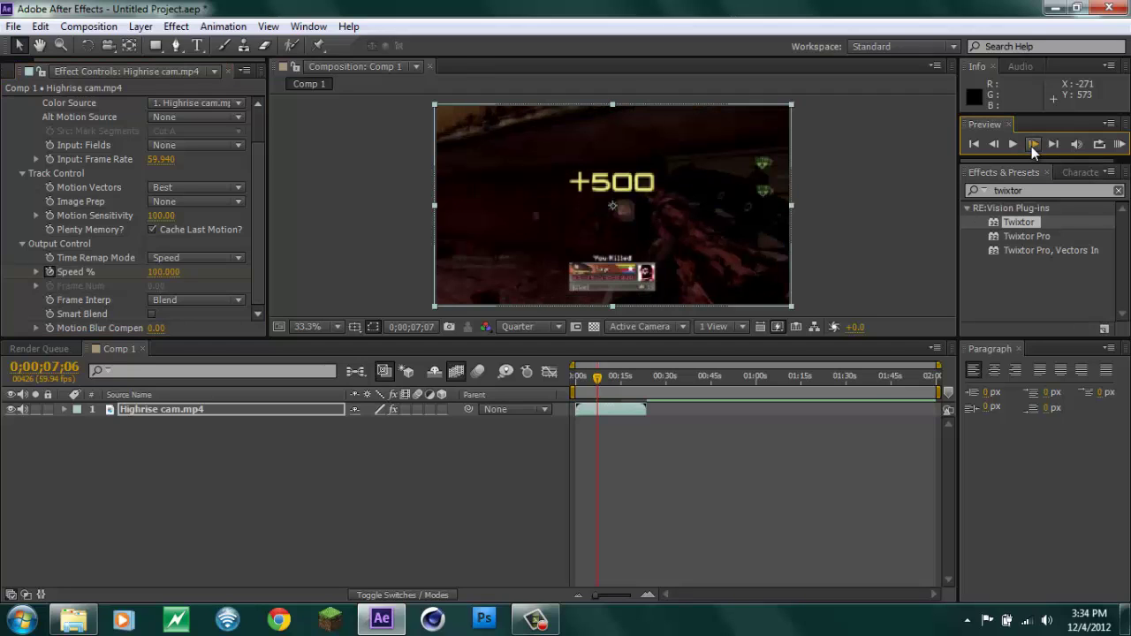
left_click(163, 272)
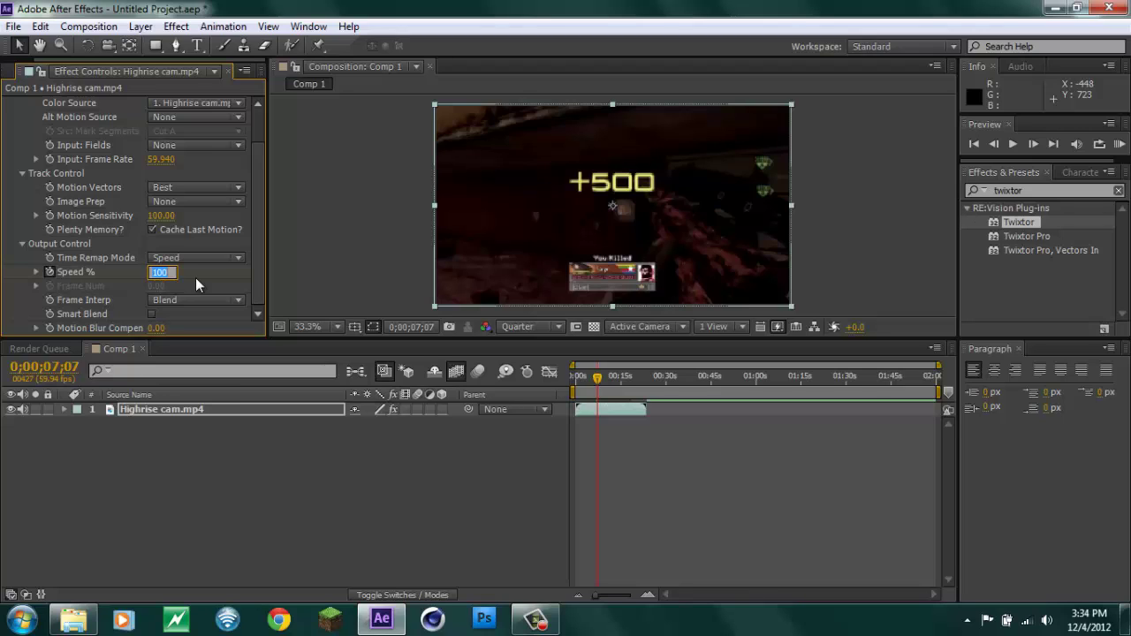
type("3")
left_click(307, 230)
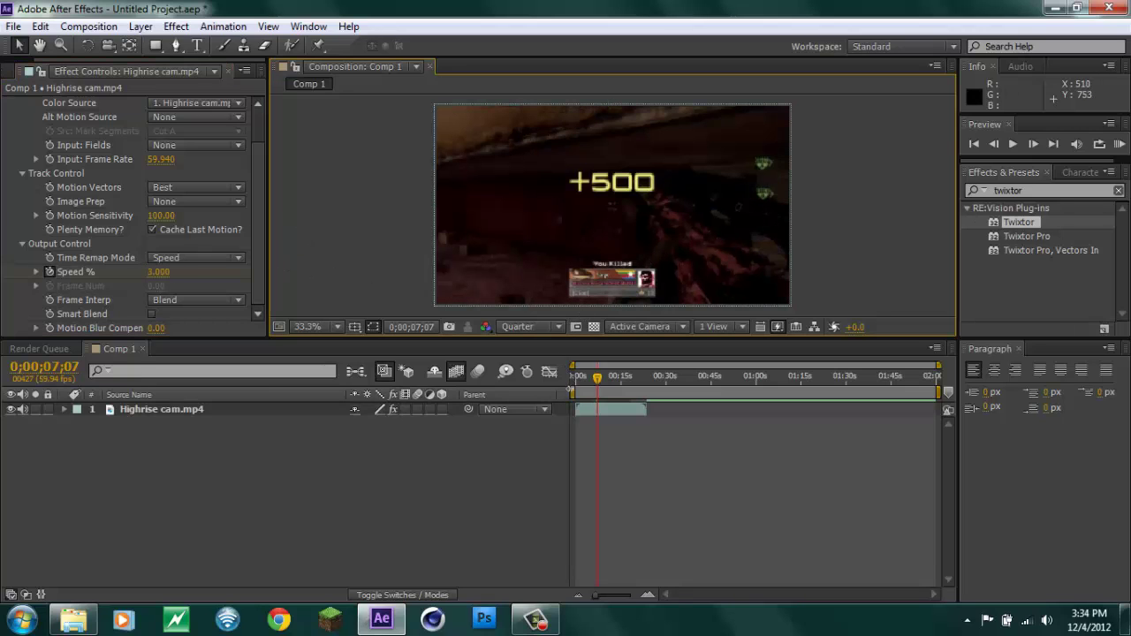
left_click_drag(573, 391, 591, 391)
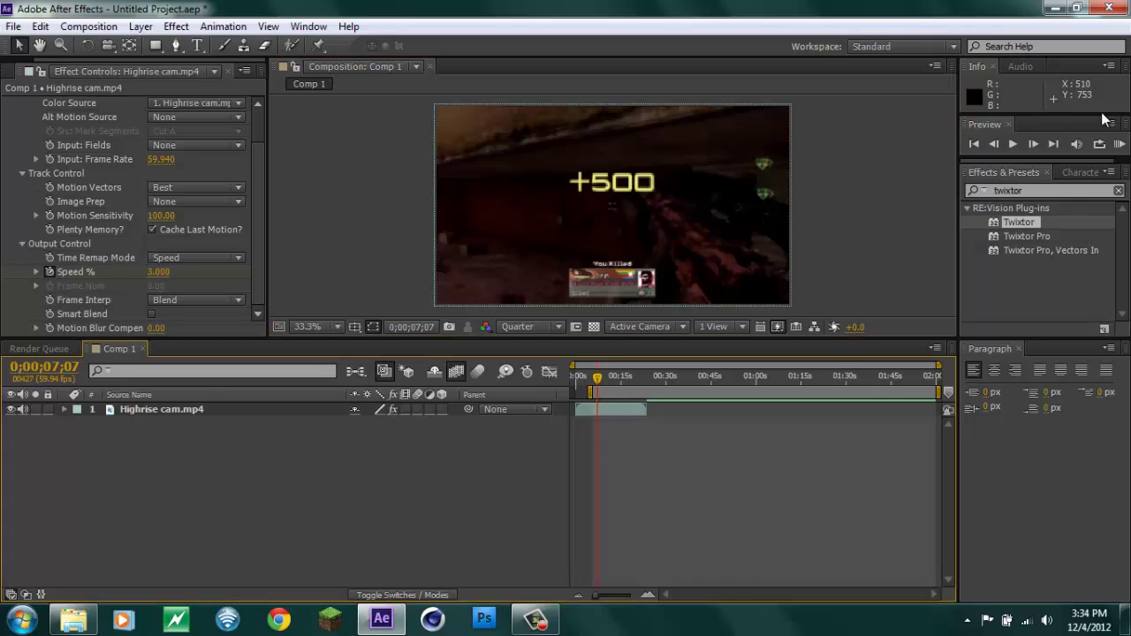
left_click(1119, 146)
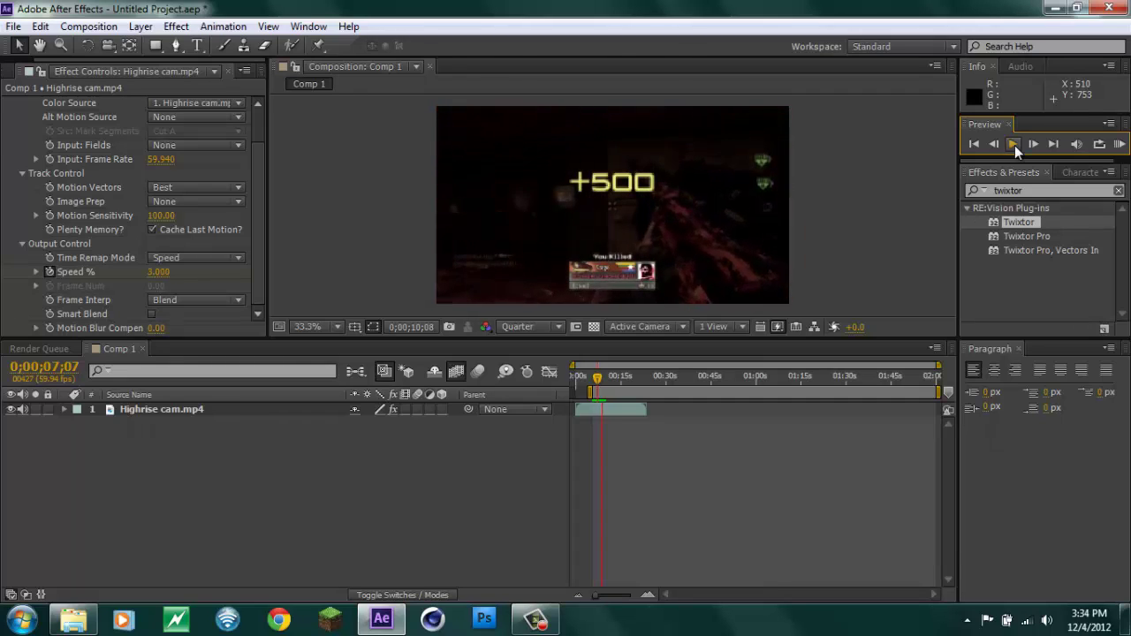
left_click(1015, 145)
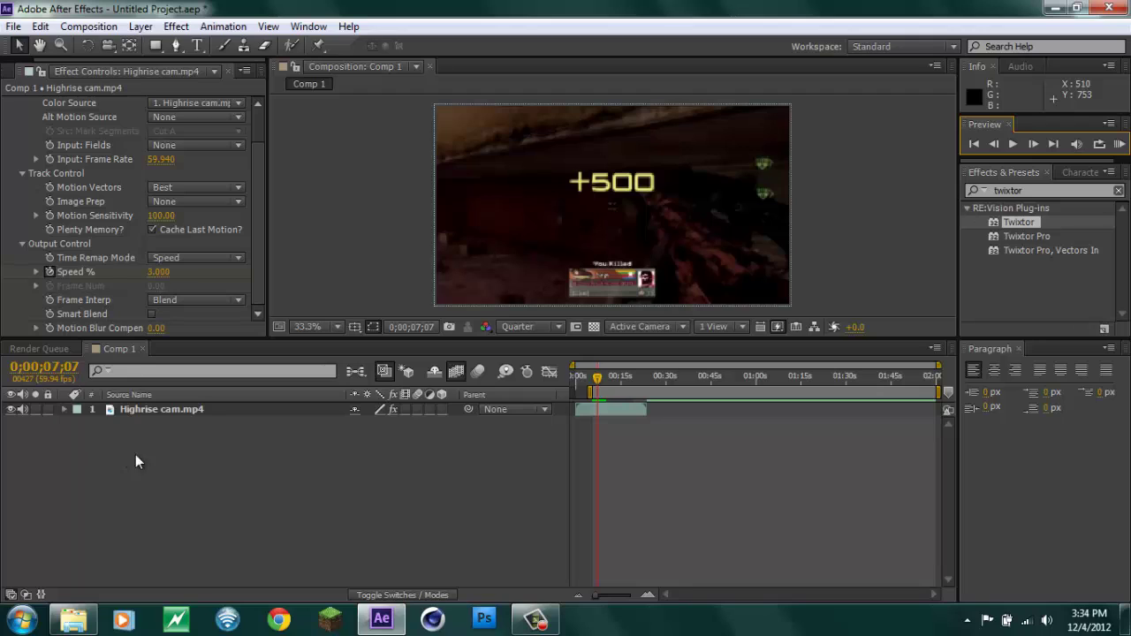
Step: Select the Highrise cam.mp4 layer and step back frame by frame toward the rifle shot
left_click(164, 411)
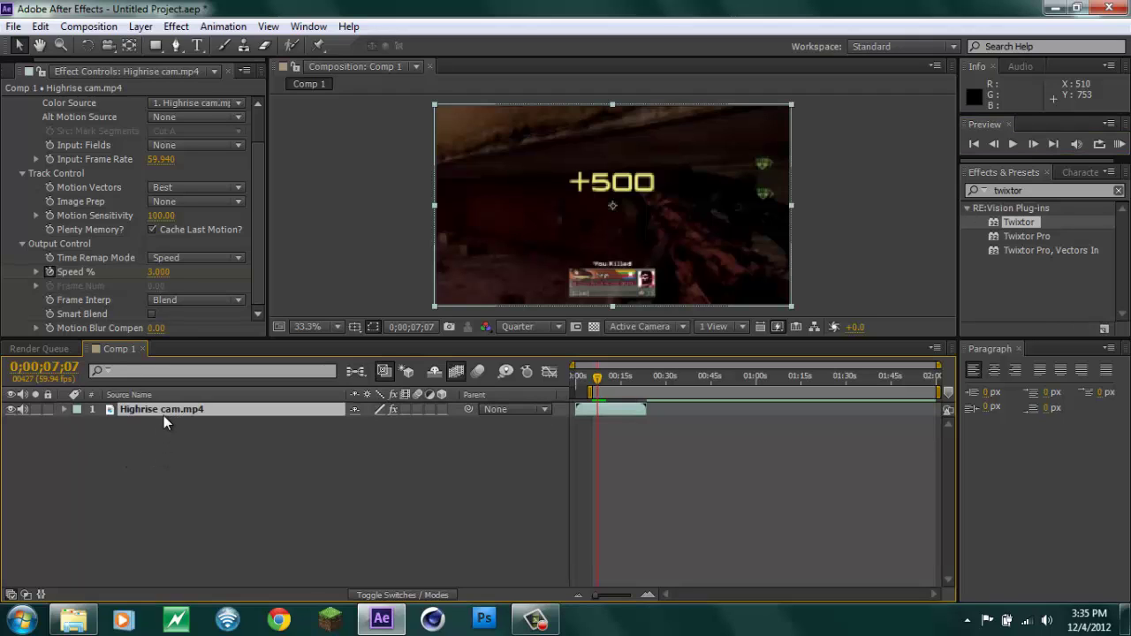
left_click(991, 144)
left_click(991, 144)
left_click(991, 144)
left_click(992, 144)
left_click(991, 144)
left_click(991, 144)
left_click(991, 144)
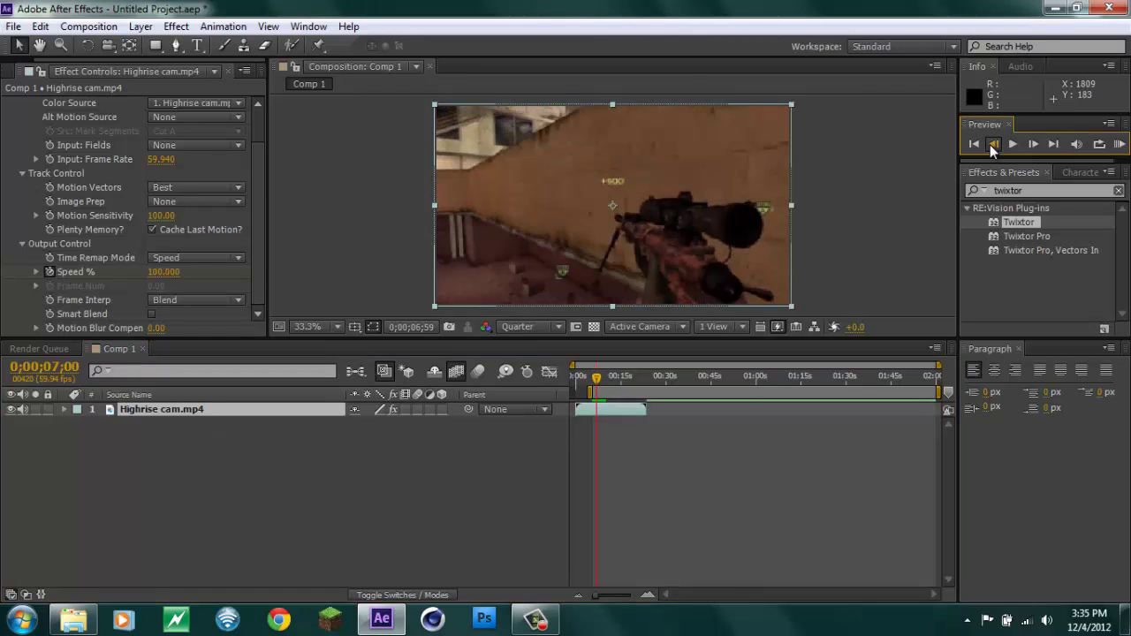
left_click(991, 144)
left_click(991, 144)
left_click(991, 144)
left_click(992, 144)
left_click(991, 144)
left_click(991, 144)
left_click(991, 144)
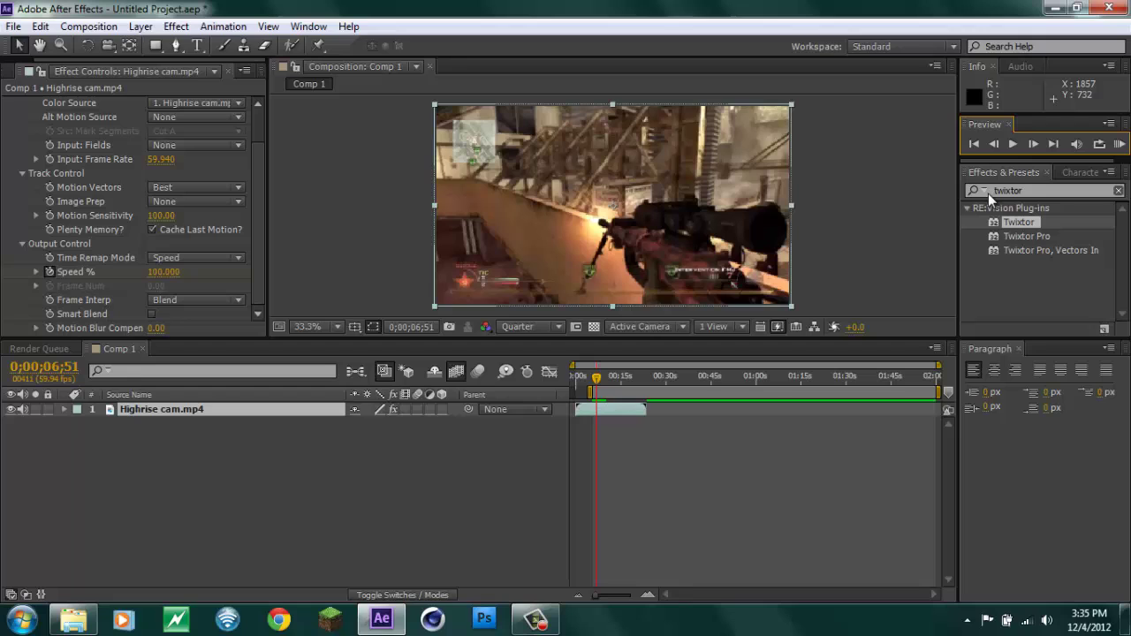
Step: Settle on the muzzle-flash frame at 0;00;06;50 and mute the clip's own audio
left_click(997, 142)
left_click(998, 143)
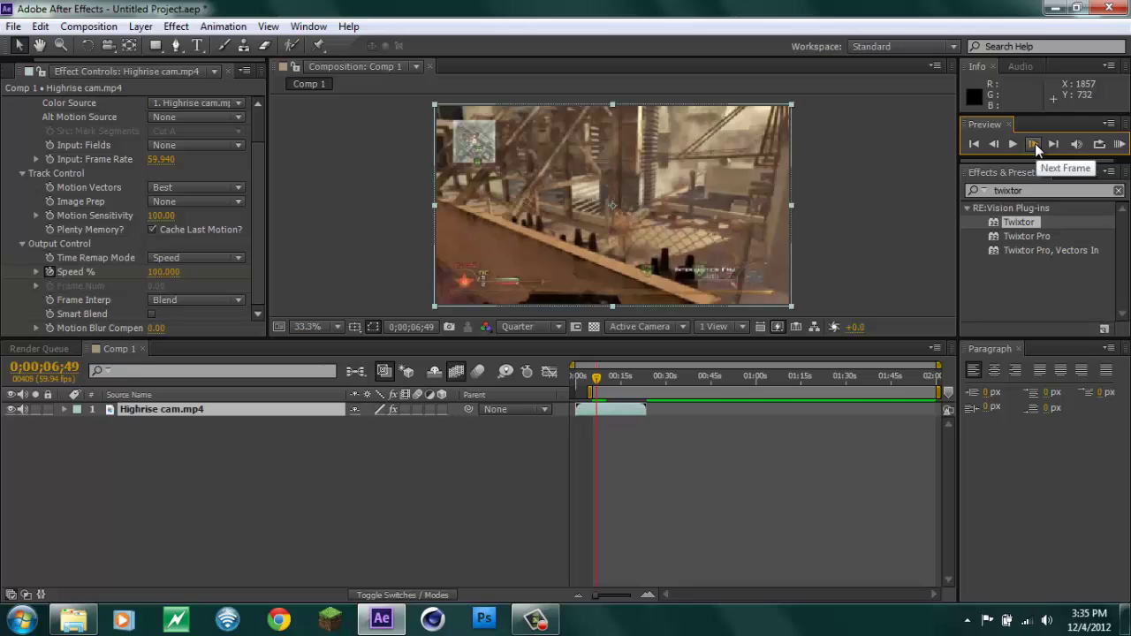
left_click(1034, 143)
left_click(988, 143)
left_click(1032, 143)
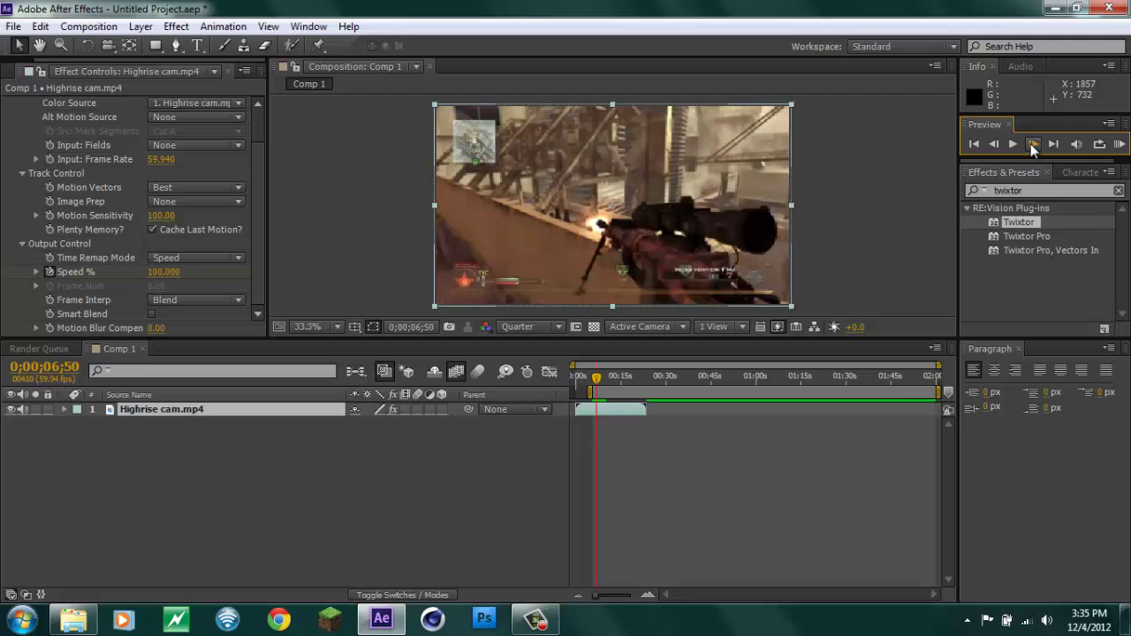
left_click(22, 408)
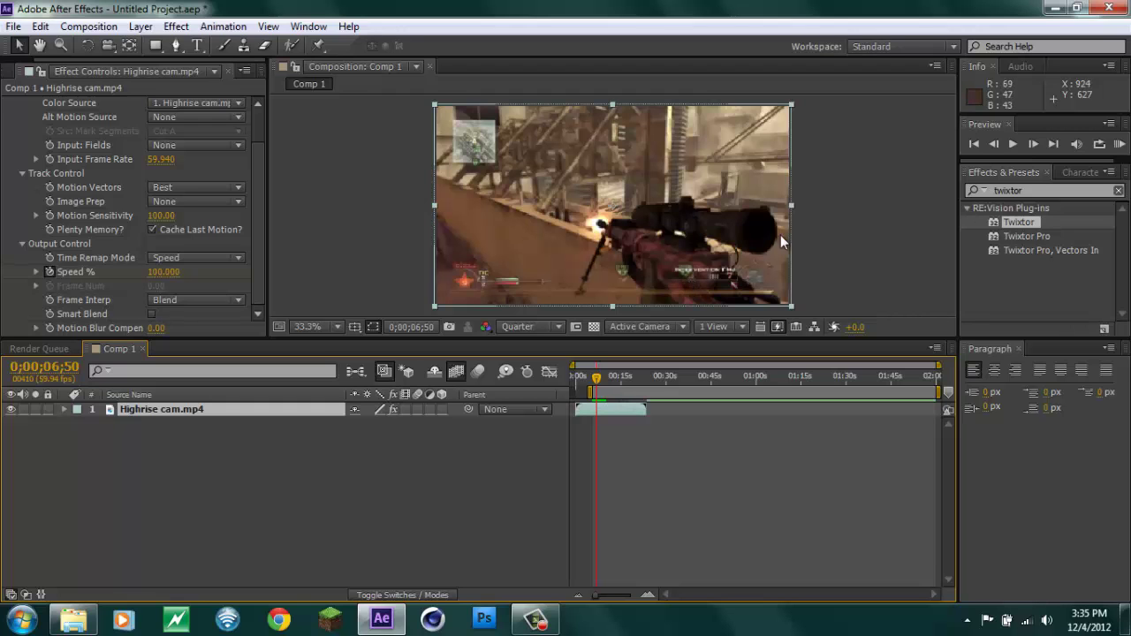
Step: From the desktop editing folder, drag Intervention.mp3 into After Effects
left_click(1054, 9)
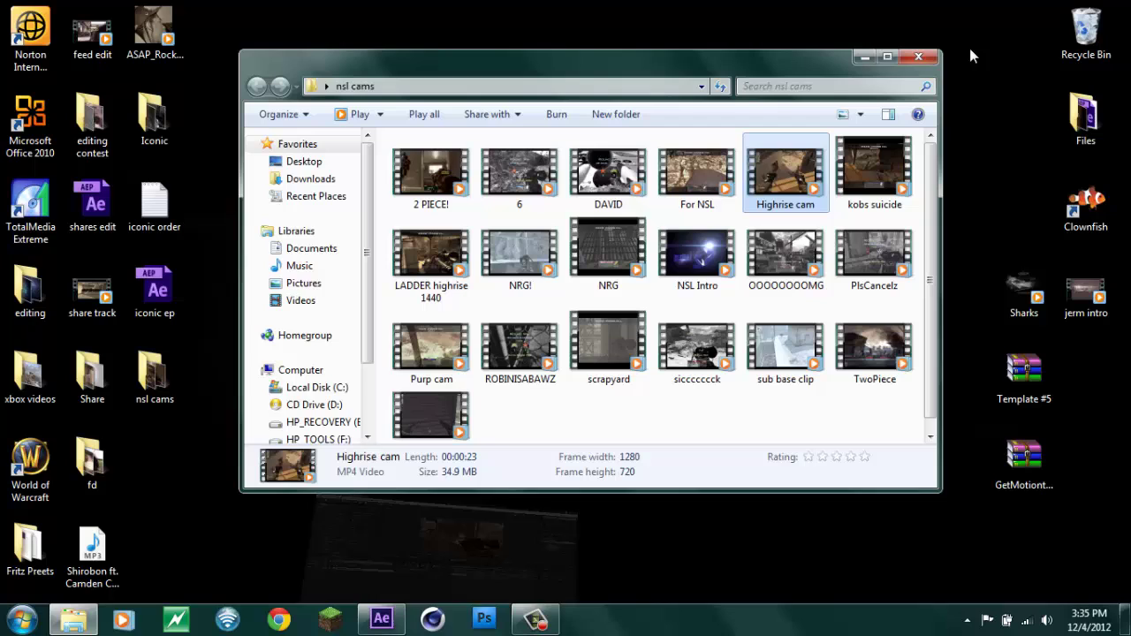
left_click_drag(837, 60, 853, 45)
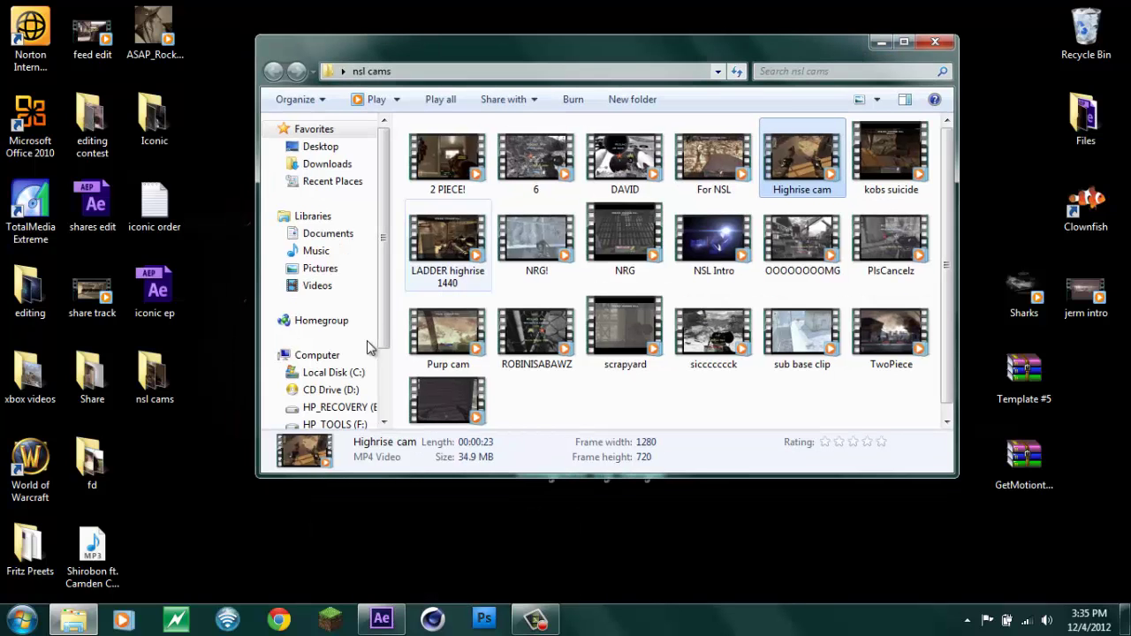
left_click(173, 445)
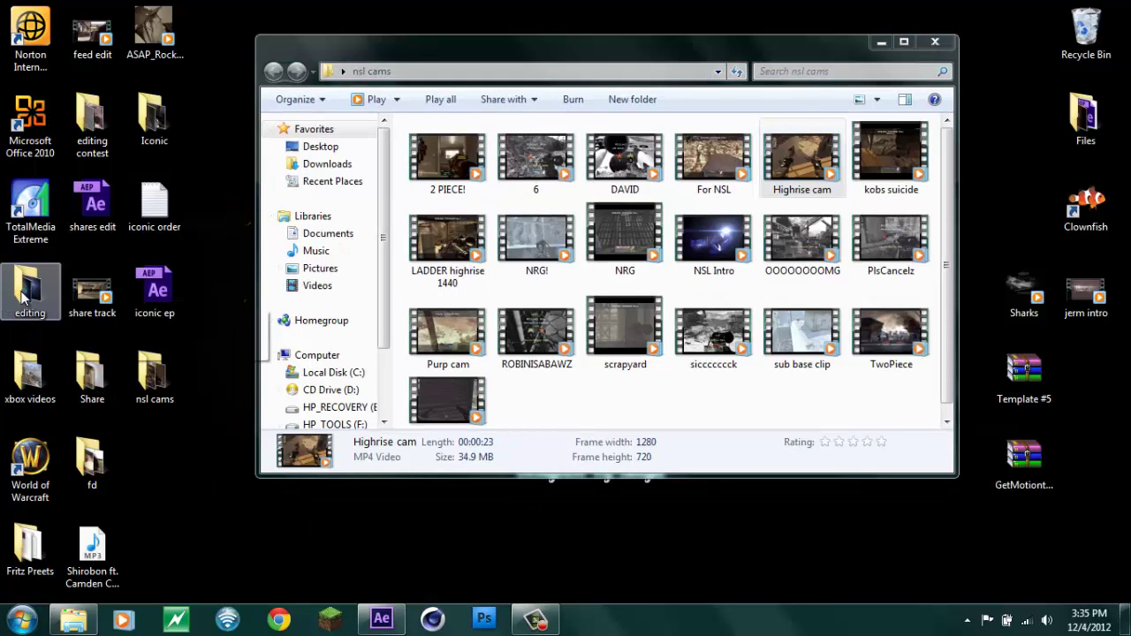
double_click(49, 272)
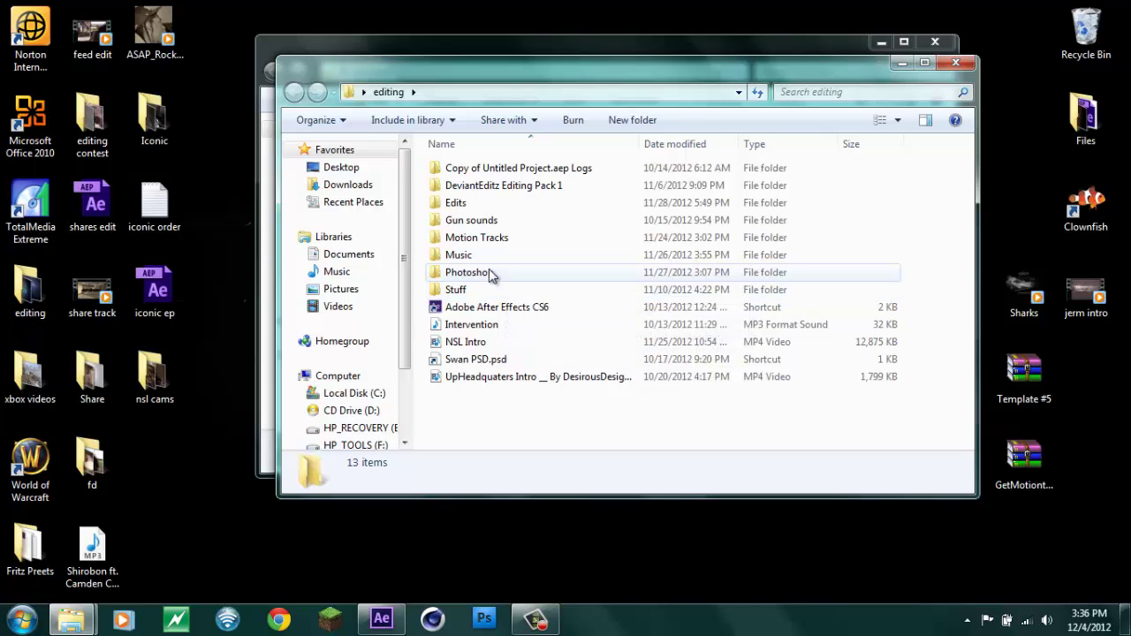
left_click(469, 327)
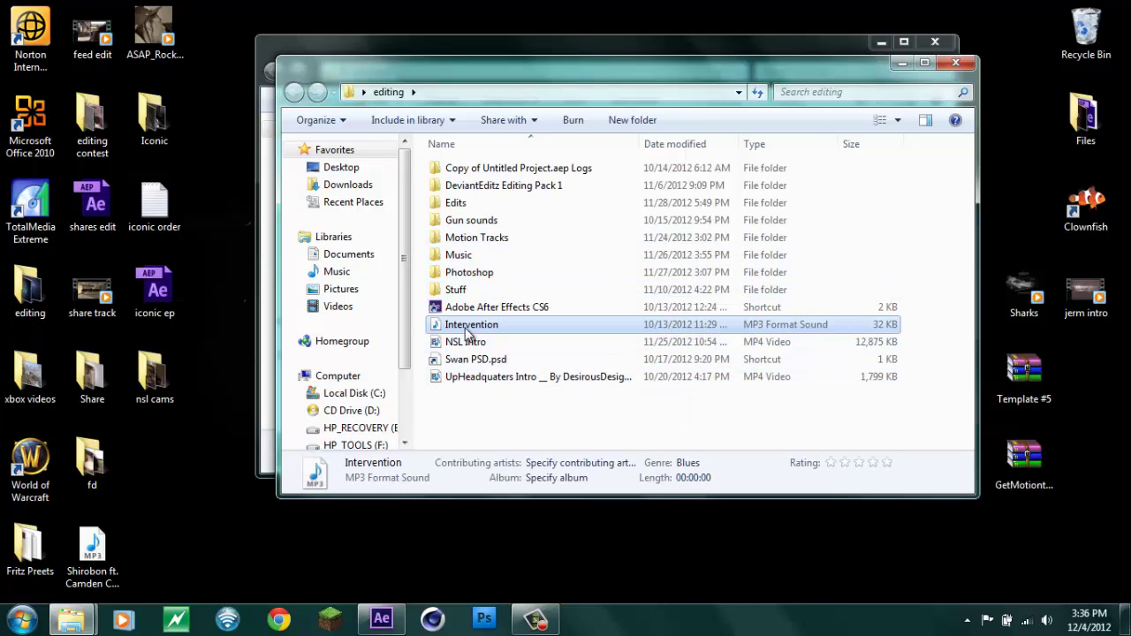
left_click_drag(469, 327, 248, 472)
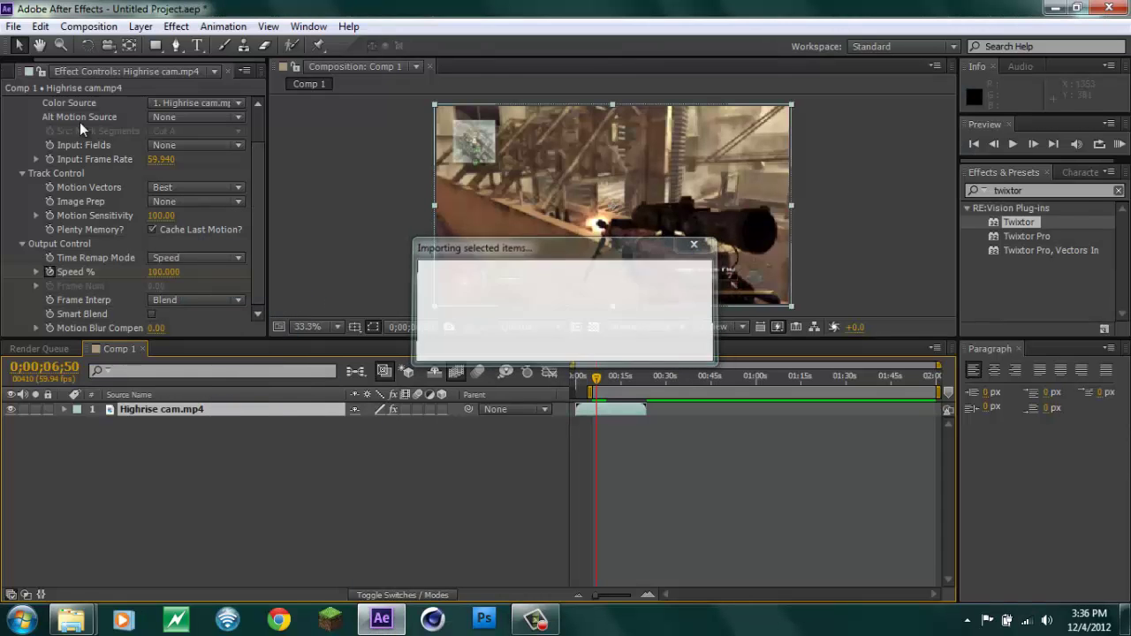
Step: Drag Intervention.mp3 into Comp 1 and set its in-point to 0;00;06;50
left_click(12, 71)
left_click(115, 255)
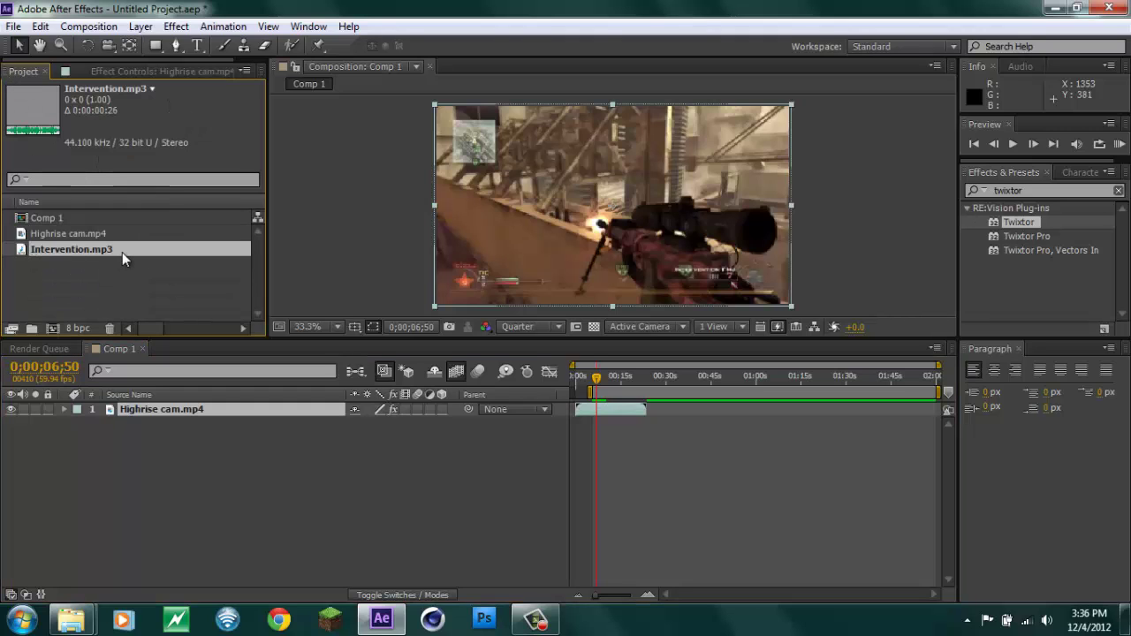
left_click_drag(122, 252, 503, 473)
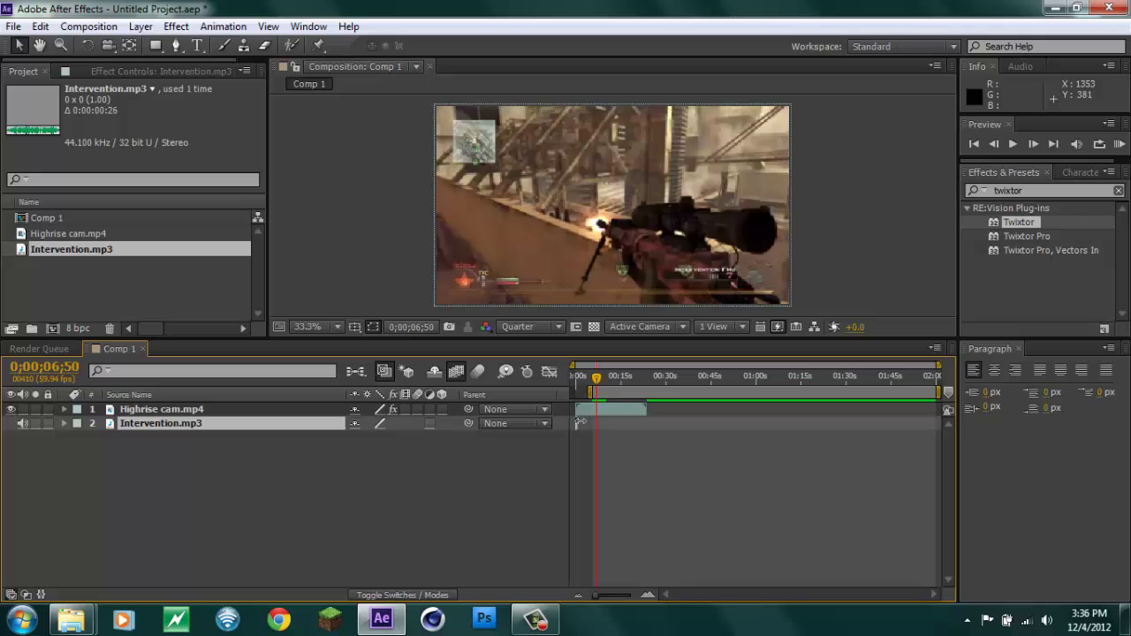
left_click_drag(592, 603, 628, 603)
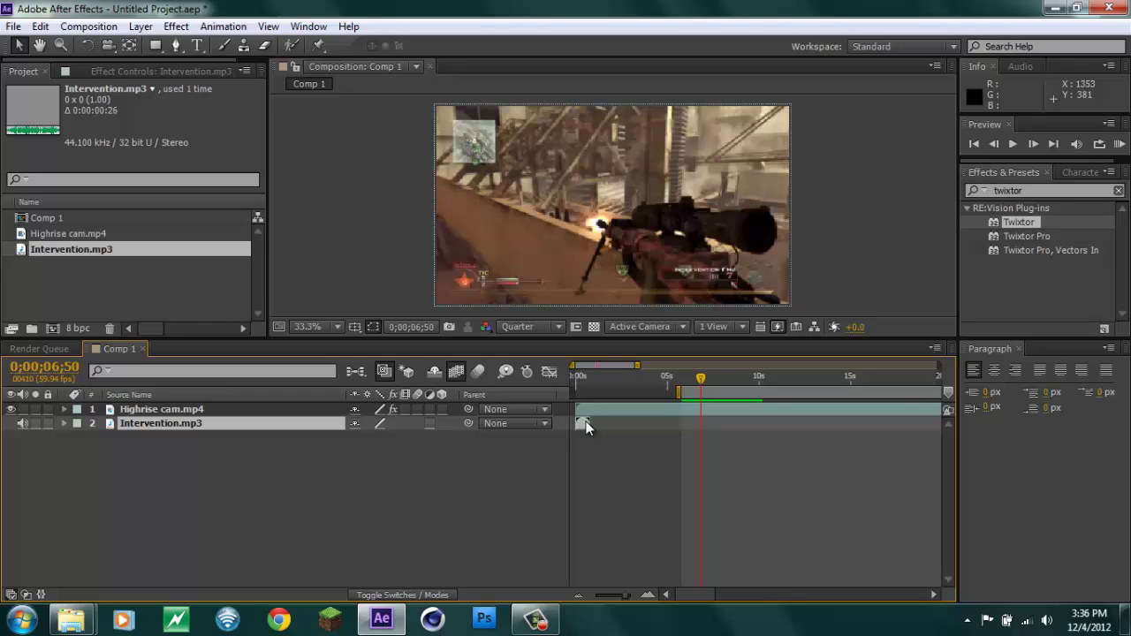
key("bracketleft")
Step: Clear the stray Start menu search entries and dismiss the Start menu, back to After Effects
left_click(21, 618)
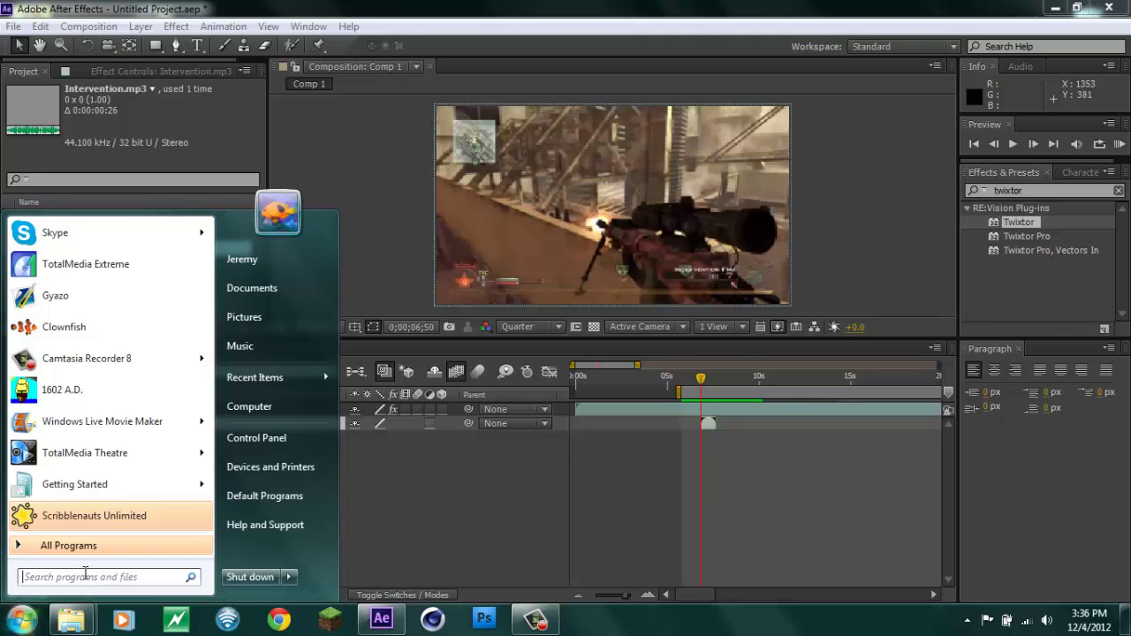
type("c")
key("BackSpace")
type("[")
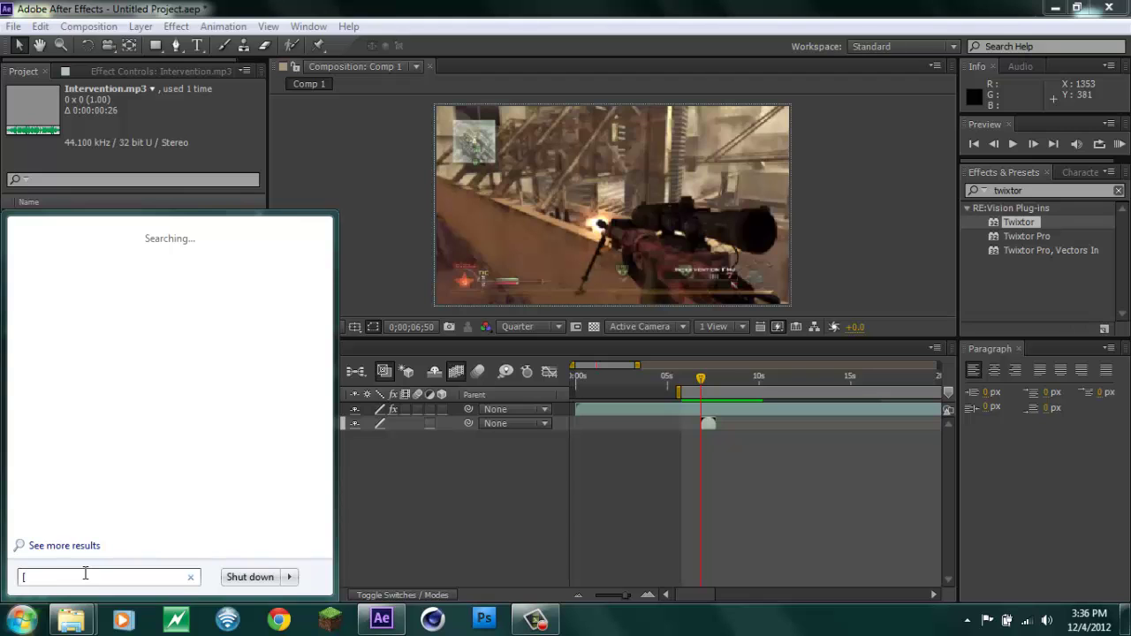
key("BackSpace")
type("(")
key("BackSpace")
type(")")
key("BackSpace")
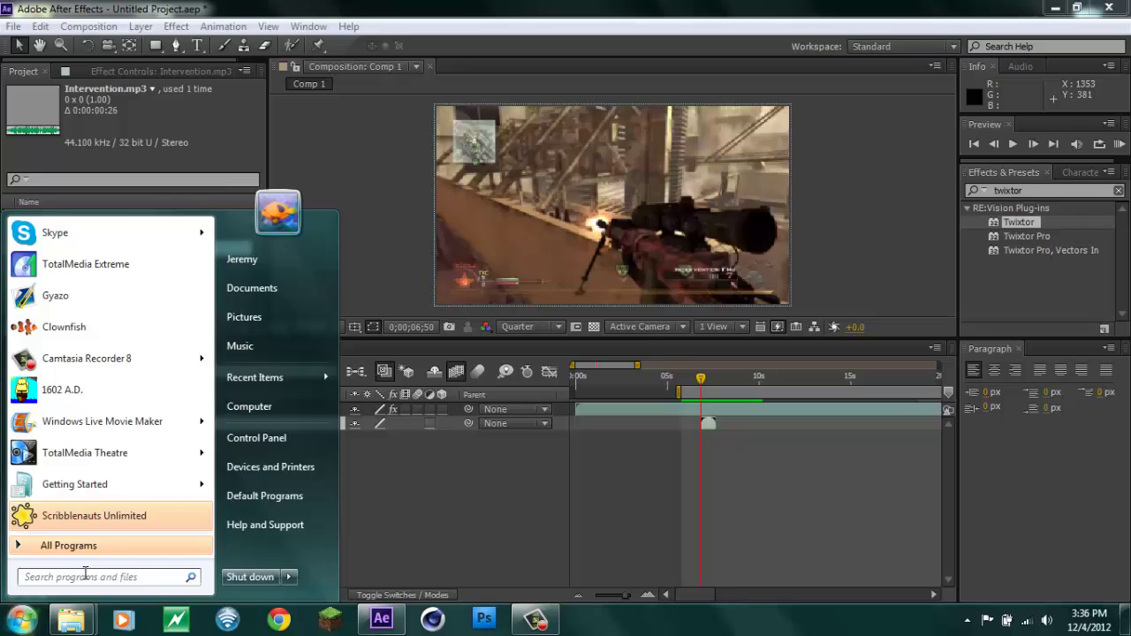
type("[")
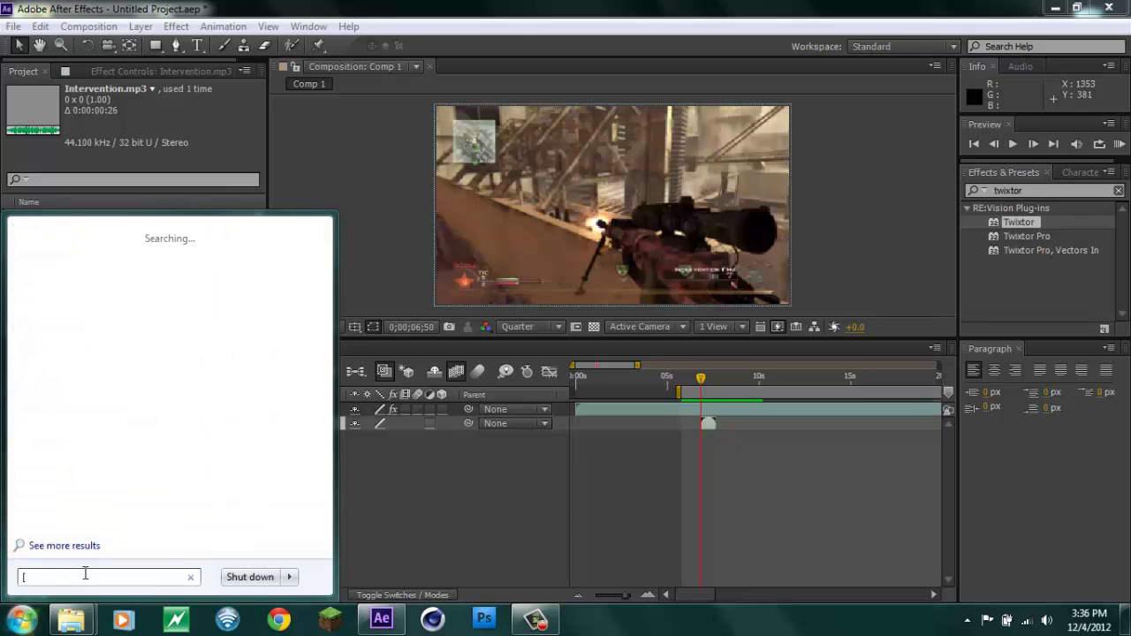
key("BackSpace")
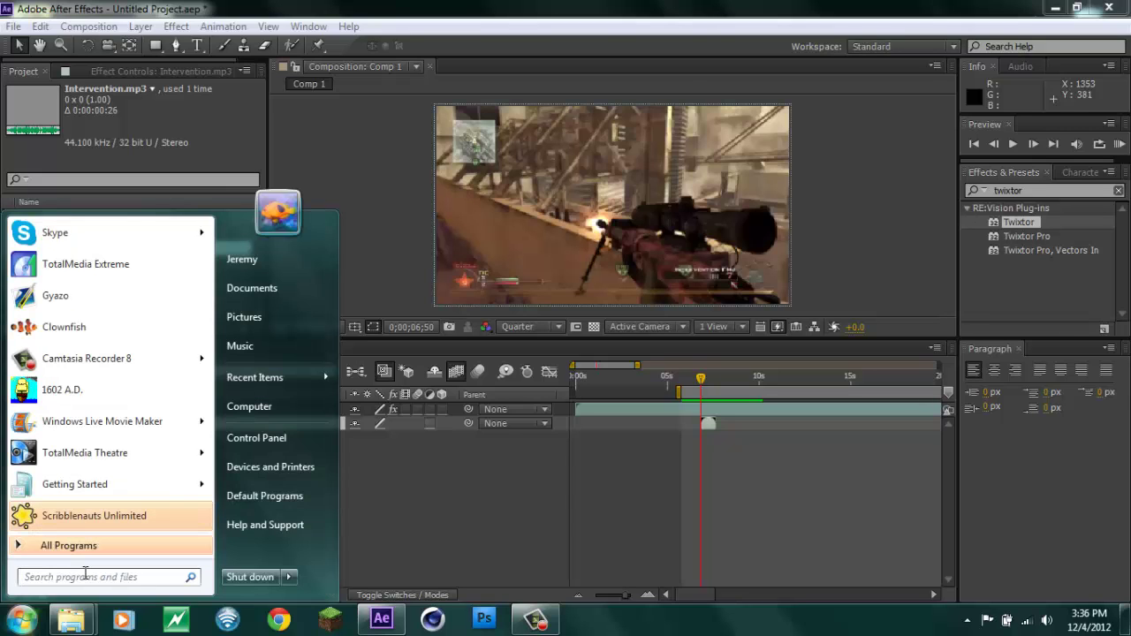
left_click(34, 624)
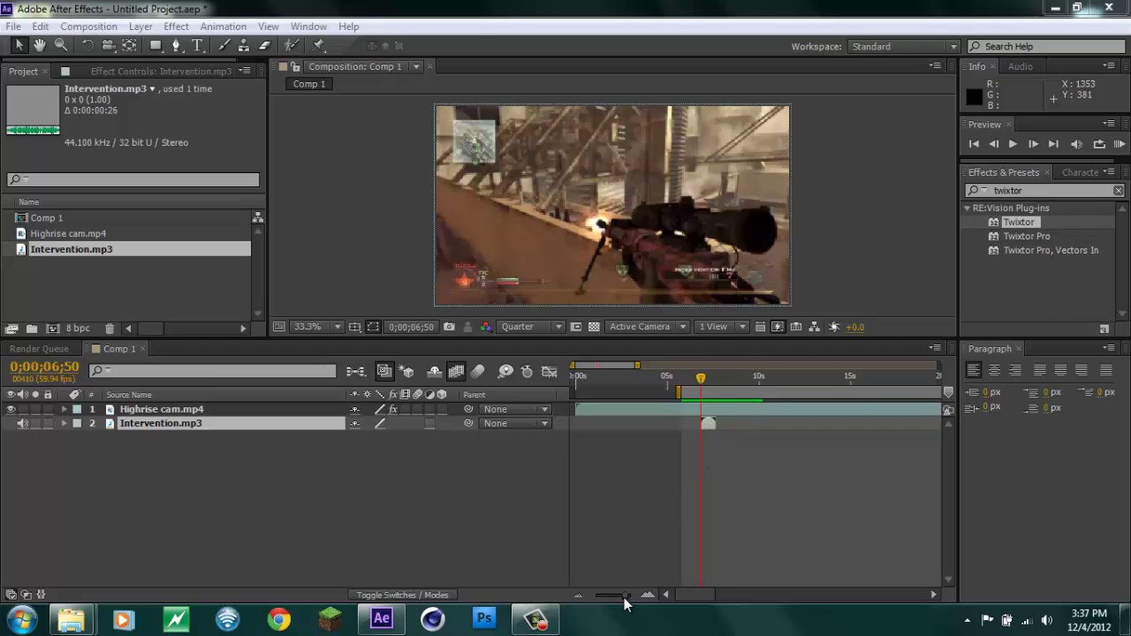
Step: Reveal the Intervention.mp3 waveform and nudge the gunshot slightly earlier to match the shot
left_click_drag(625, 595, 631, 601)
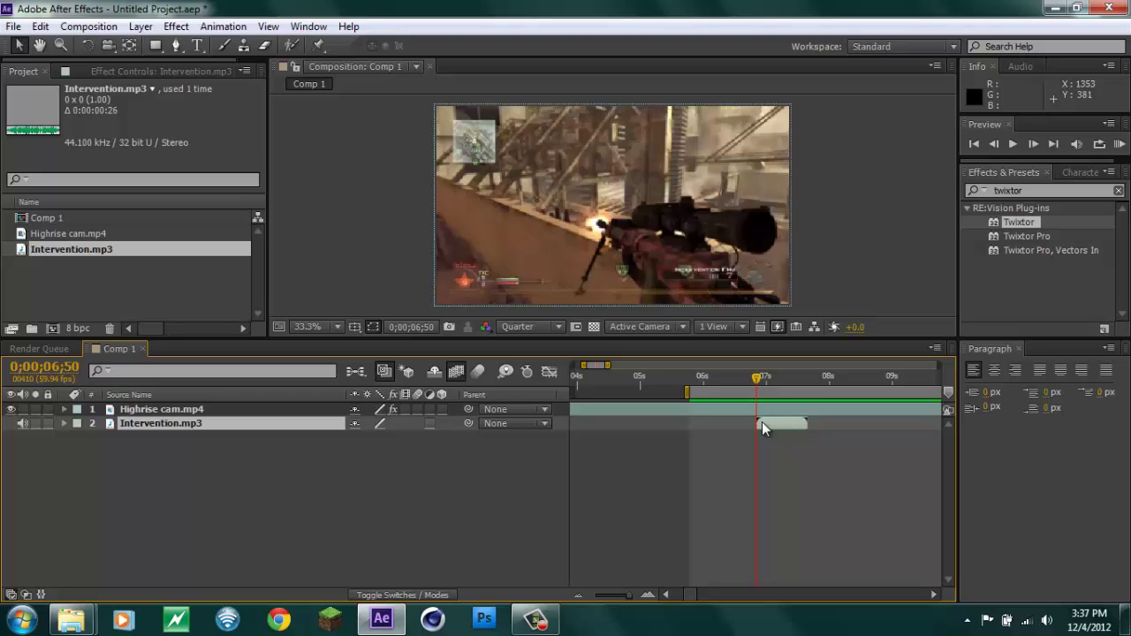
key("l")
key("l")
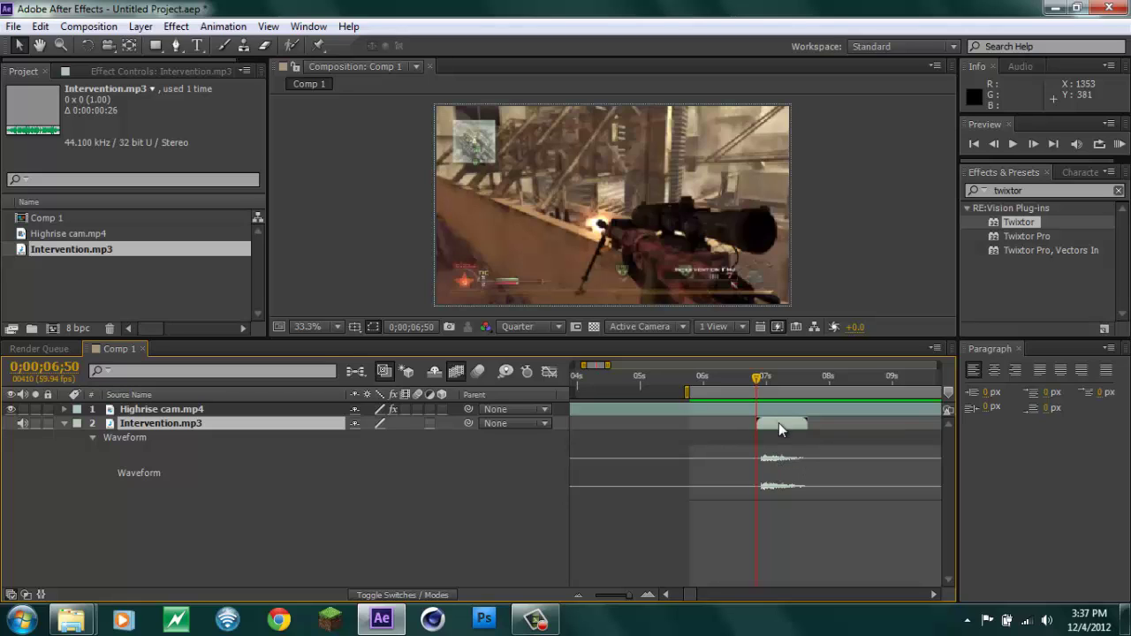
left_click_drag(778, 422, 754, 425)
left_click(65, 424)
Step: Preview Comp 1 to check the gunshot timing, then zoom the timeline back out
left_click(1117, 145)
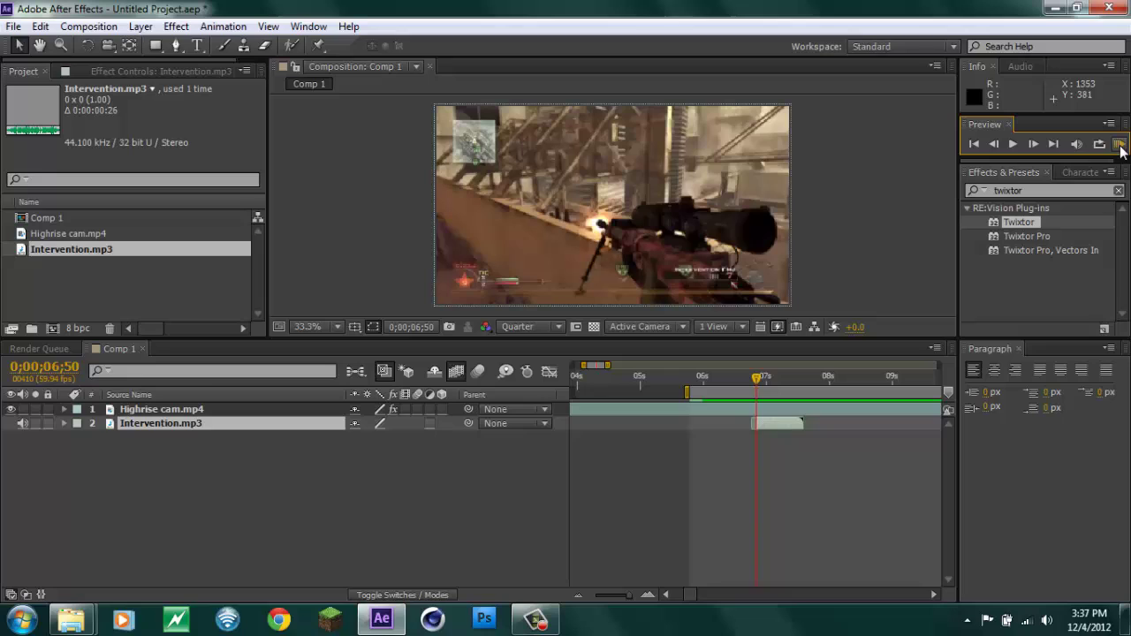
left_click(1012, 144)
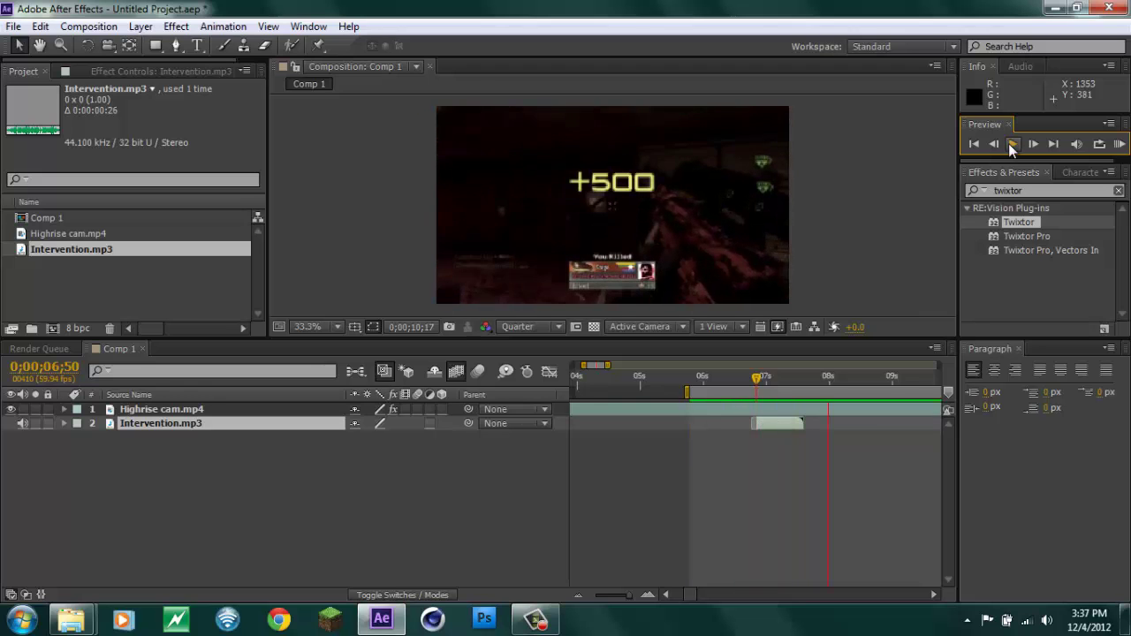
left_click(1011, 143)
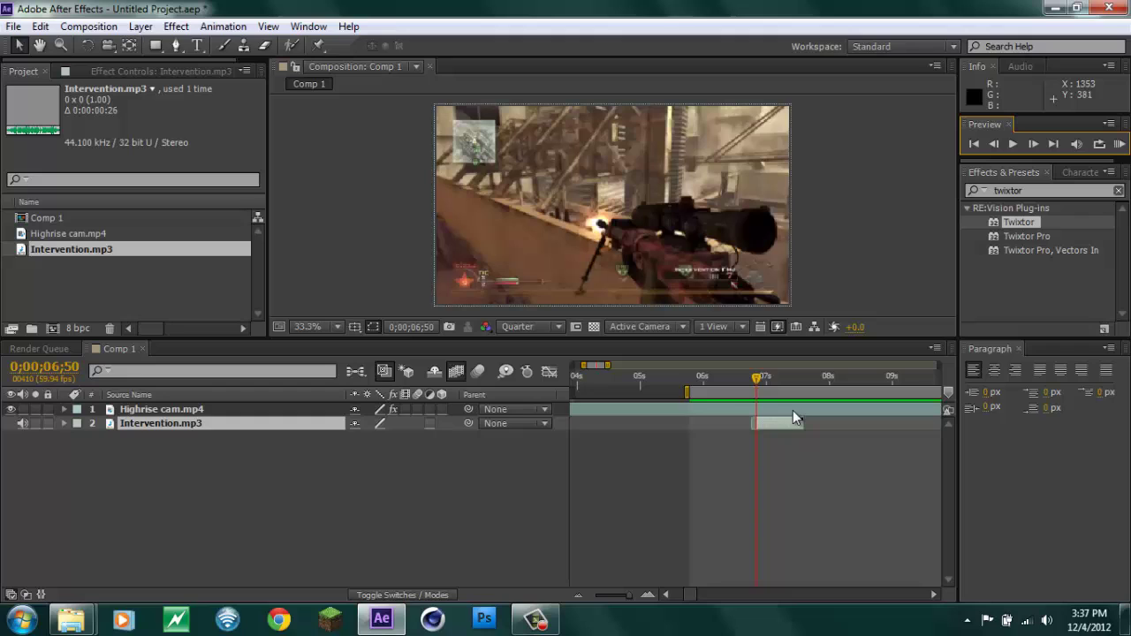
left_click_drag(603, 594, 617, 595)
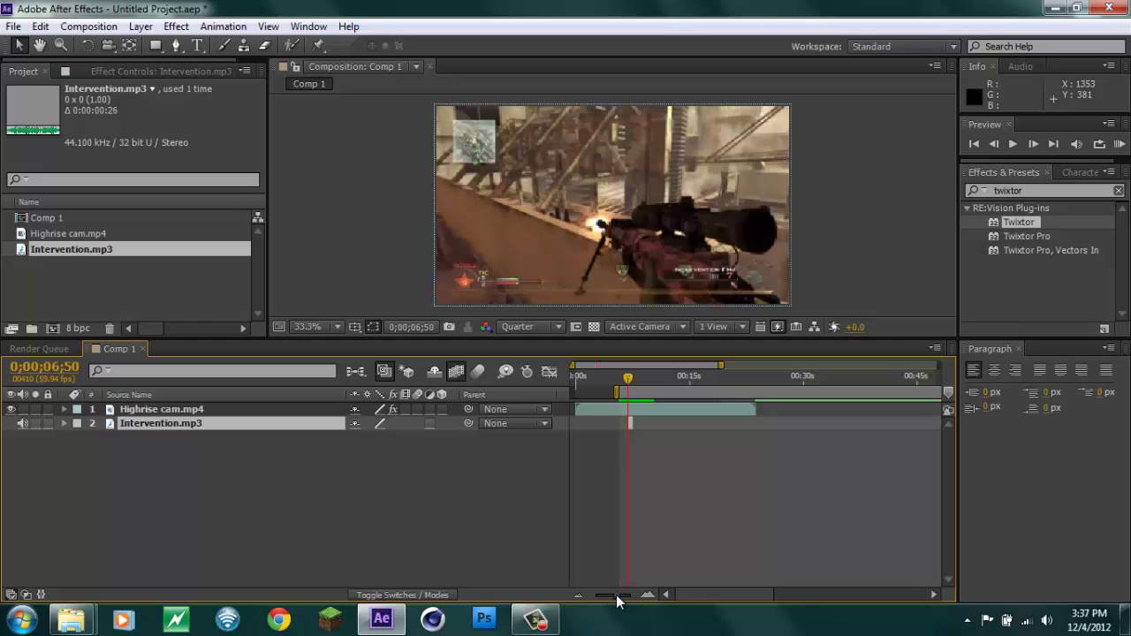
Step: Replace the layer with a fresh Highrise cam.mp4, delete Intervention.mp3, and reset the work area to 0
left_click_drag(620, 595, 615, 601)
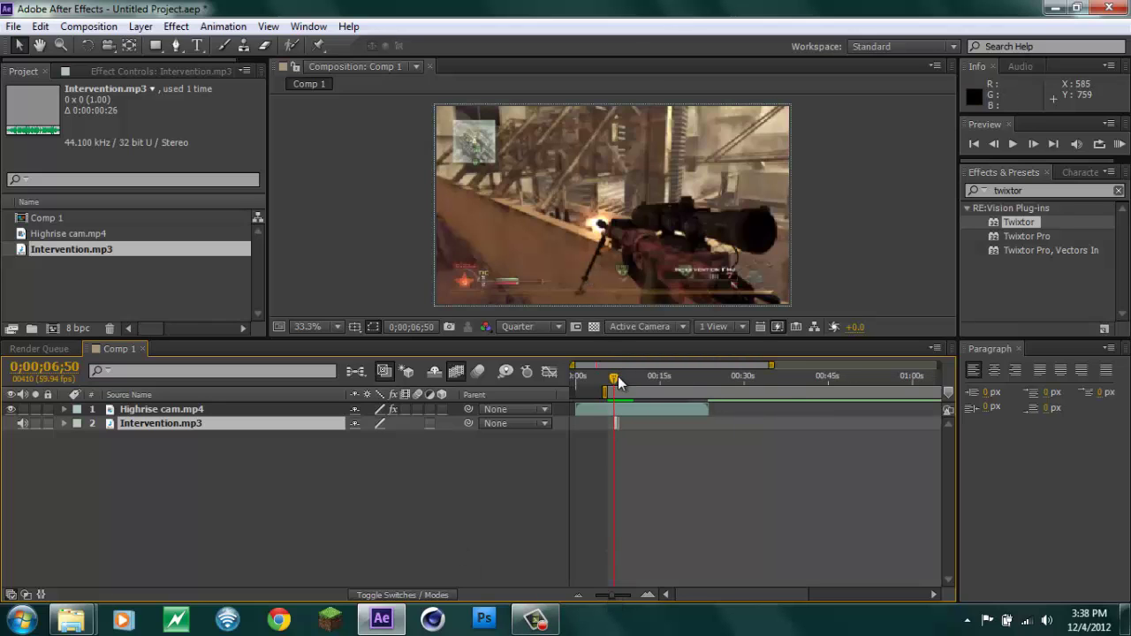
left_click_drag(620, 378, 635, 381)
left_click(635, 406)
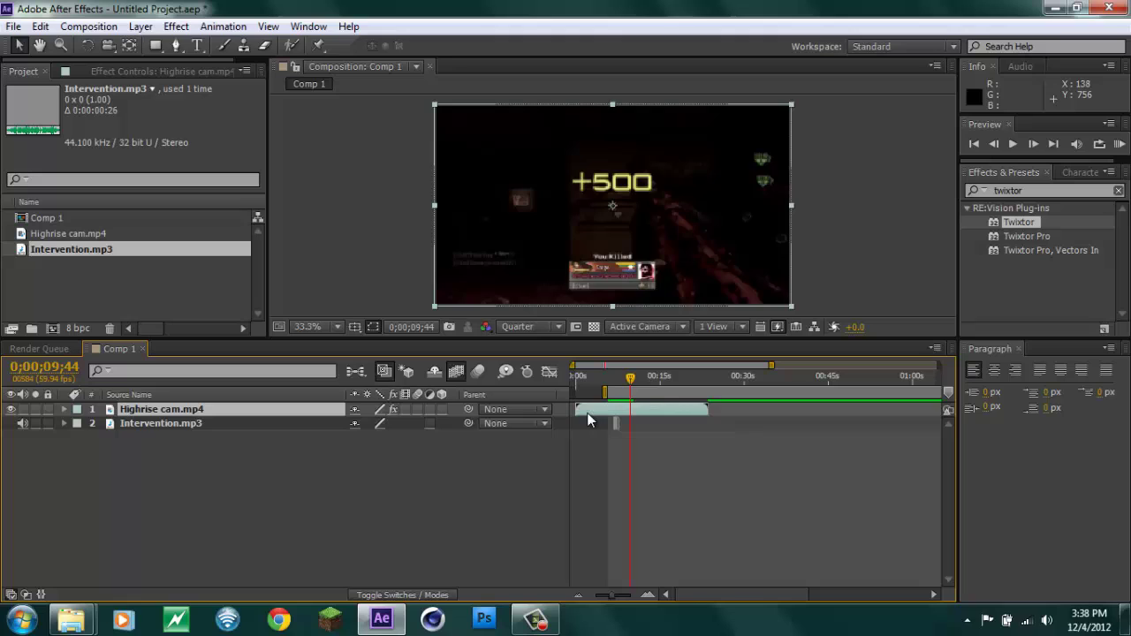
key("Delete")
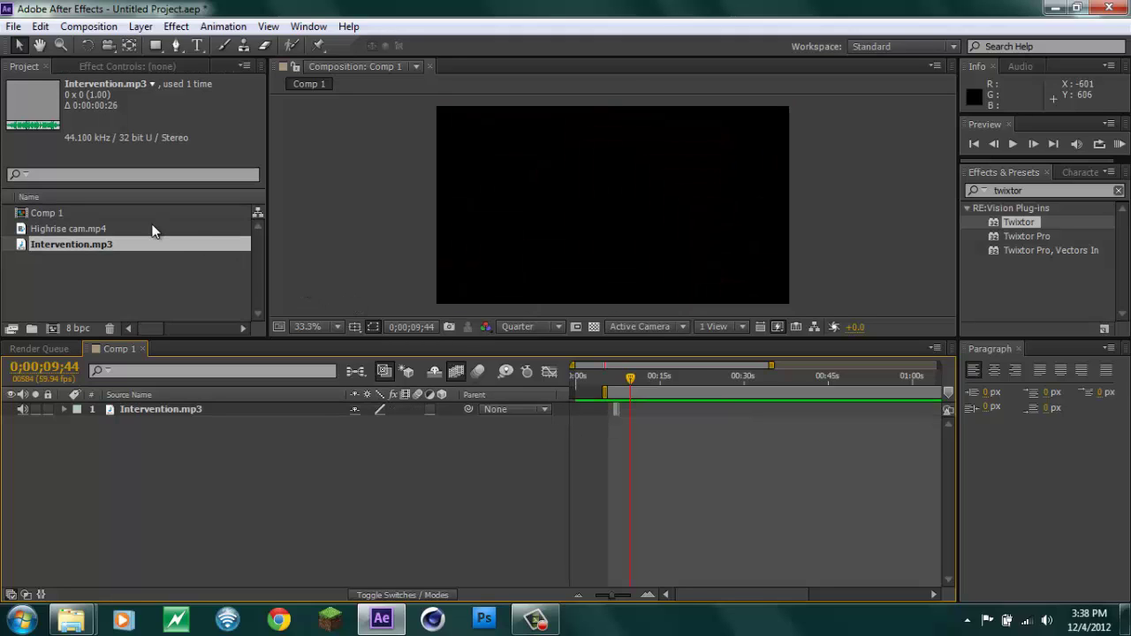
left_click_drag(152, 231, 198, 407)
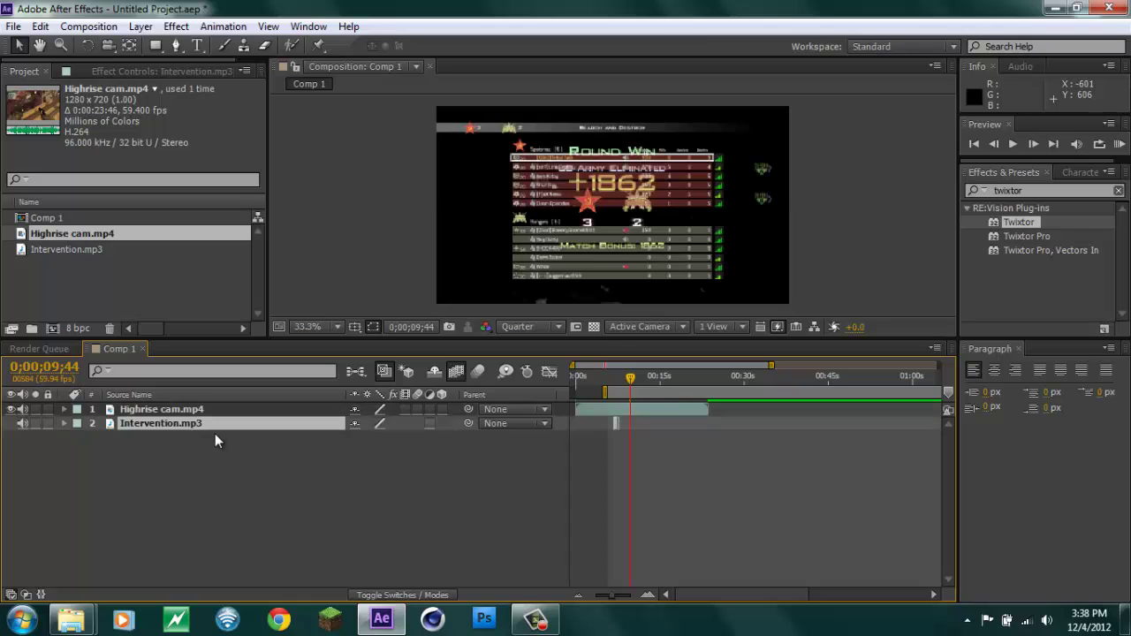
key("Delete")
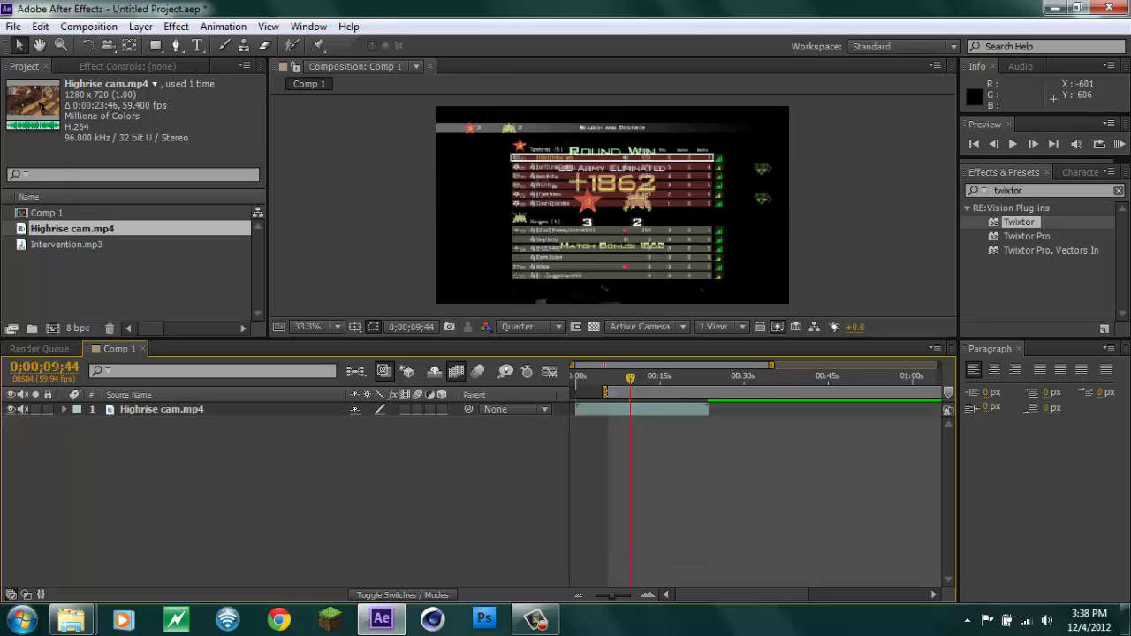
left_click_drag(604, 394, 560, 399)
mouse_move(630, 380)
left_mouse_down()
mouse_move(643, 384)
mouse_move(619, 387)
left_mouse_up()
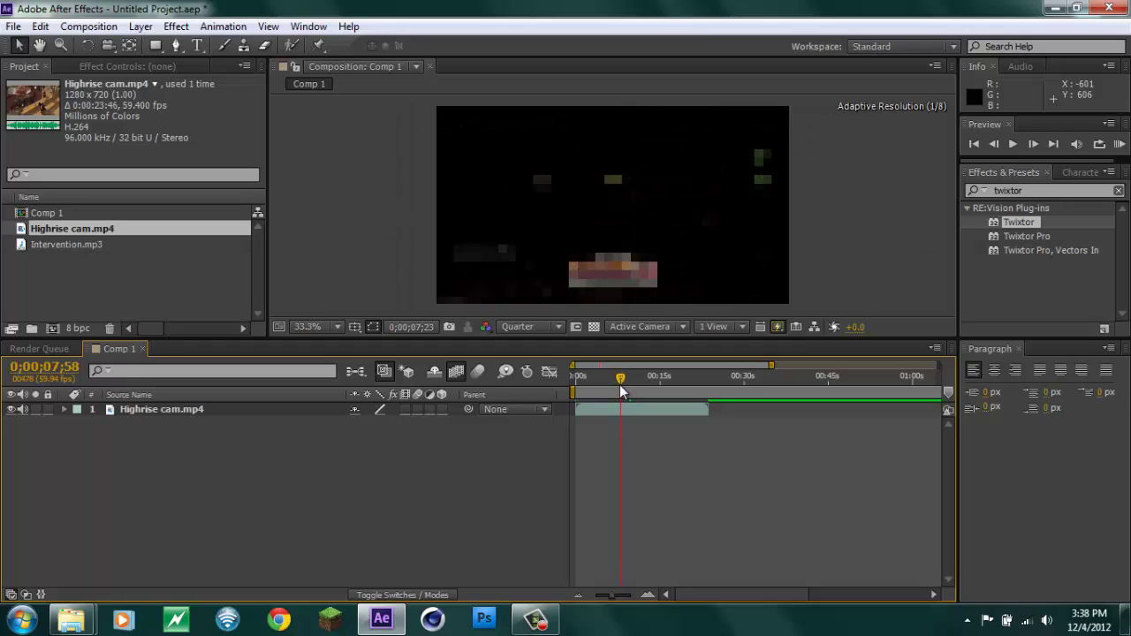
Step: Step back to 0;00;07;52 and select the Highrise cam.mp4 layer
left_click(994, 144)
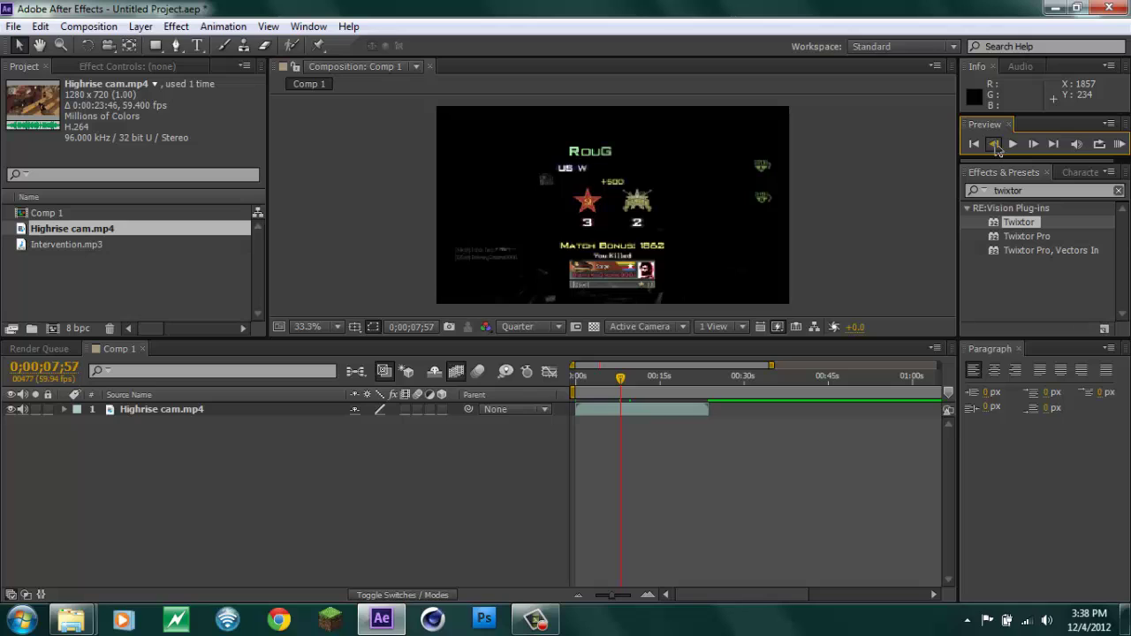
left_click(994, 144)
left_click(994, 144)
left_click(994, 144)
left_click(993, 144)
left_click(994, 144)
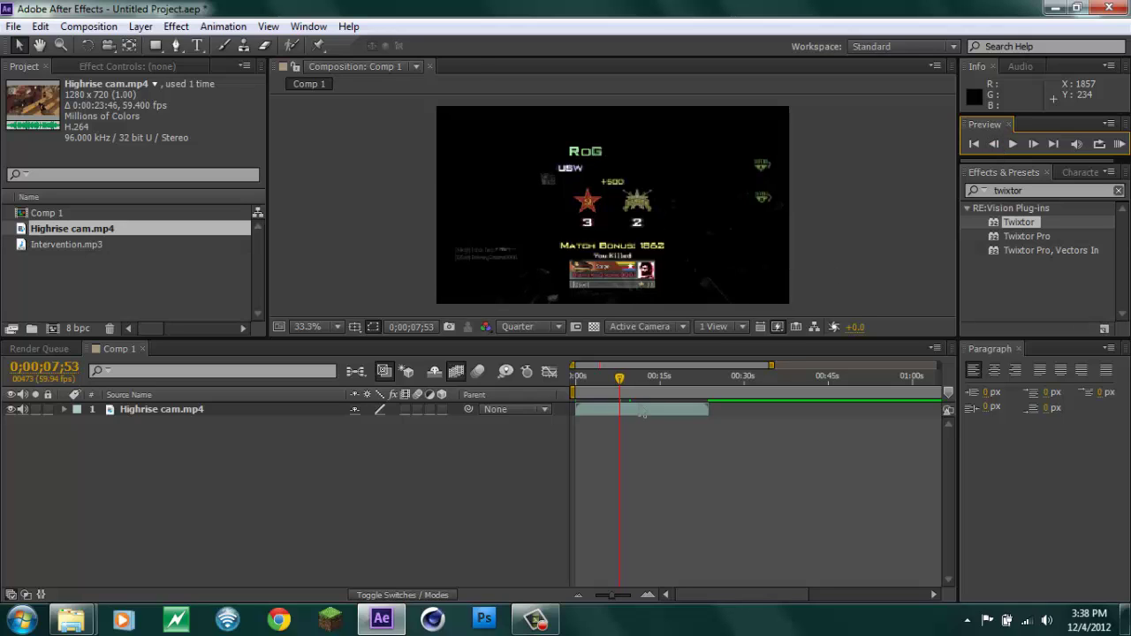
left_click(639, 411)
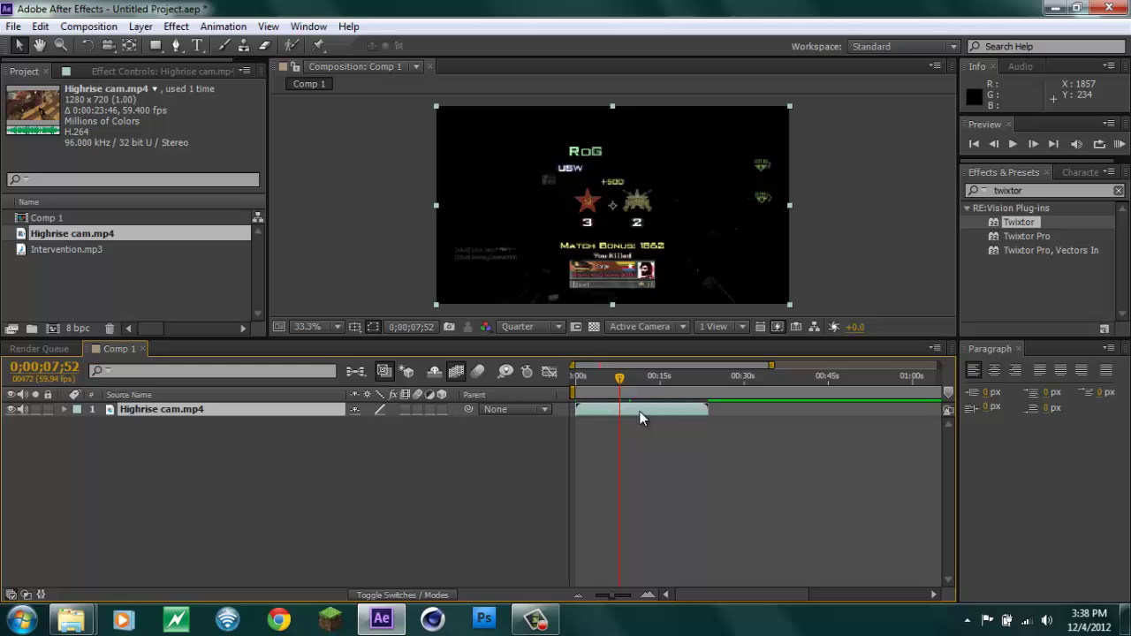
Step: Drag the Highrise cam.mp4 bar left so the clip starts before zero
left_click_drag(638, 411, 640, 413)
key("Tab")
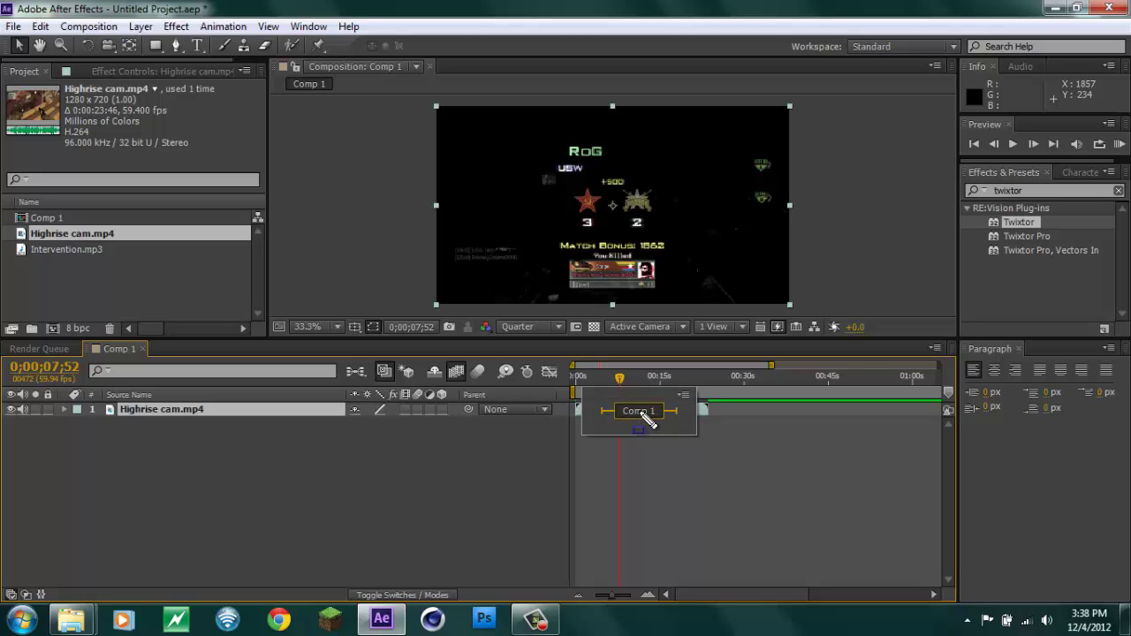
left_click_drag(641, 415, 526, 468)
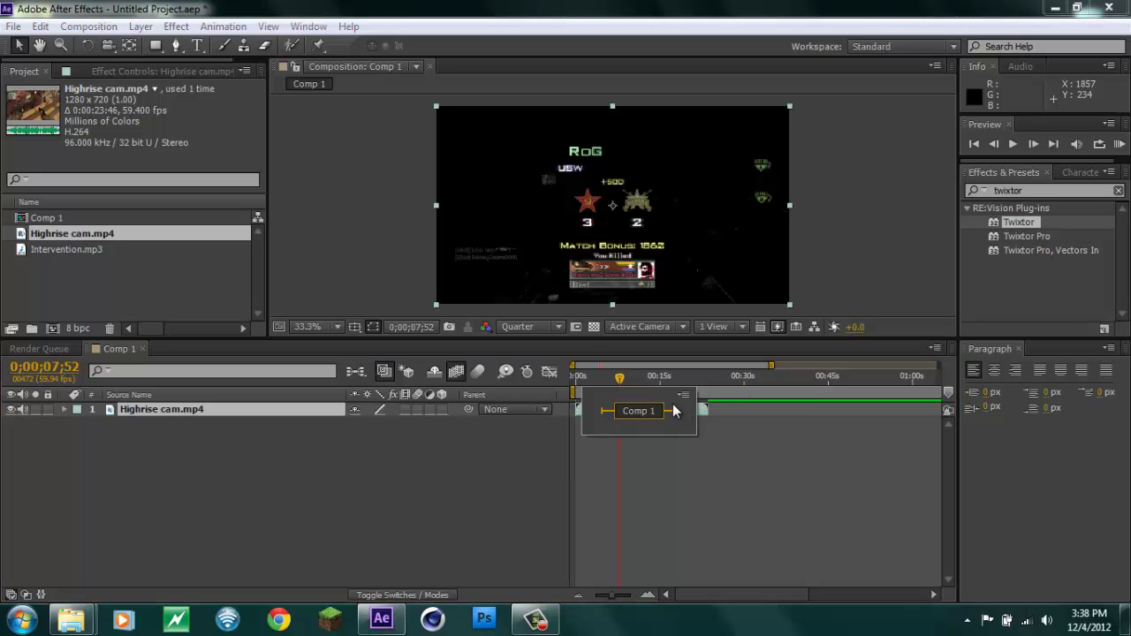
left_click(682, 446)
left_click(472, 512)
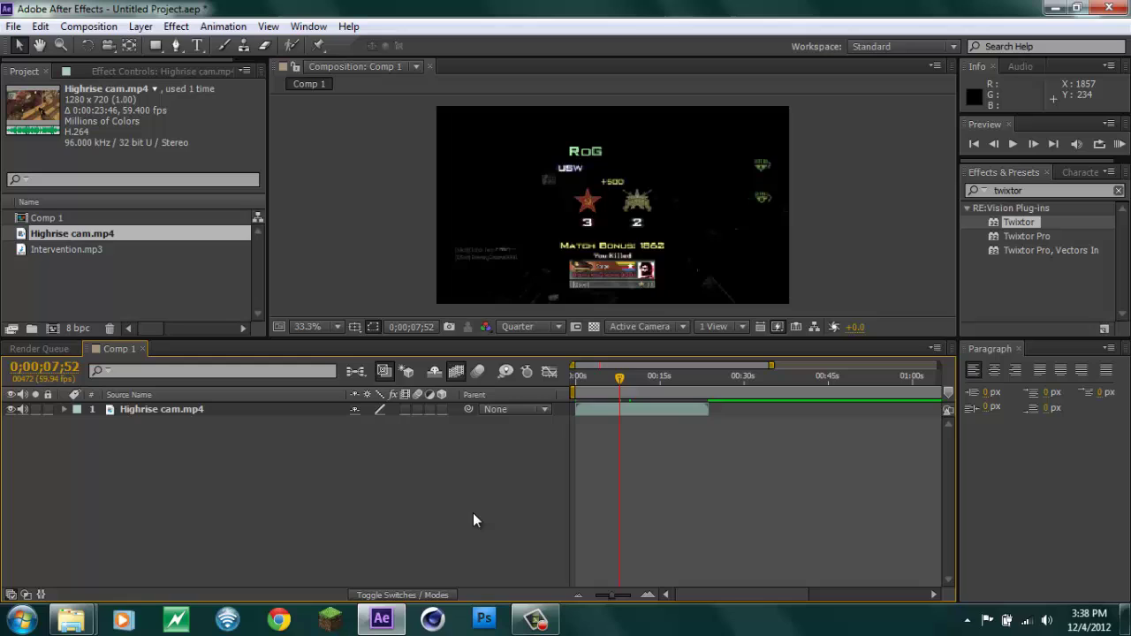
left_click(665, 407)
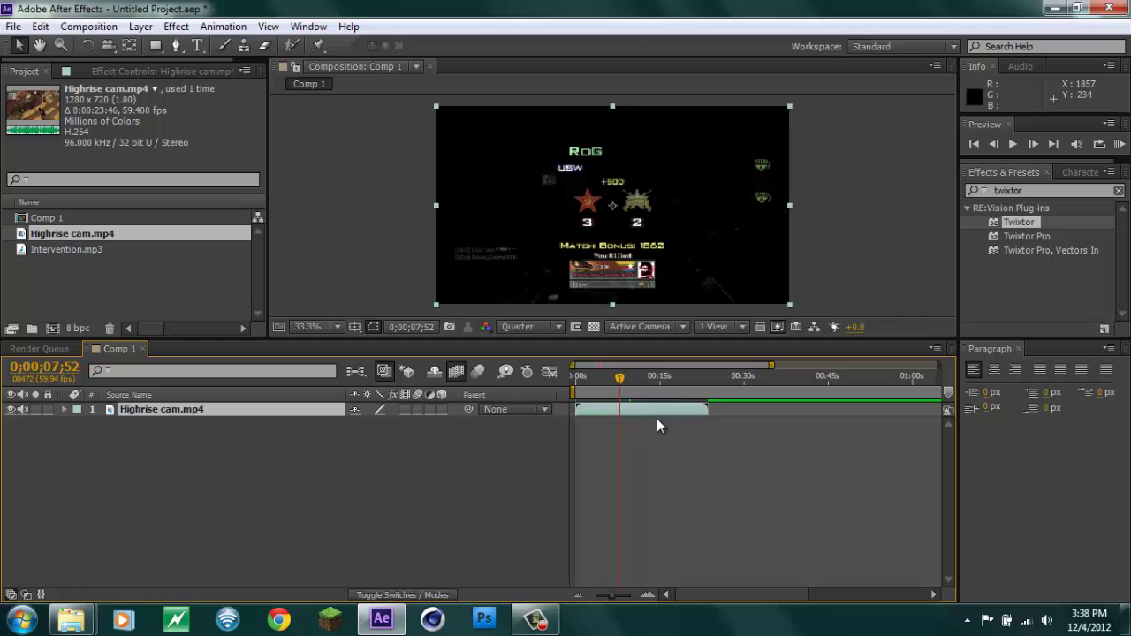
left_click(537, 622)
left_click(555, 624)
key("Tab")
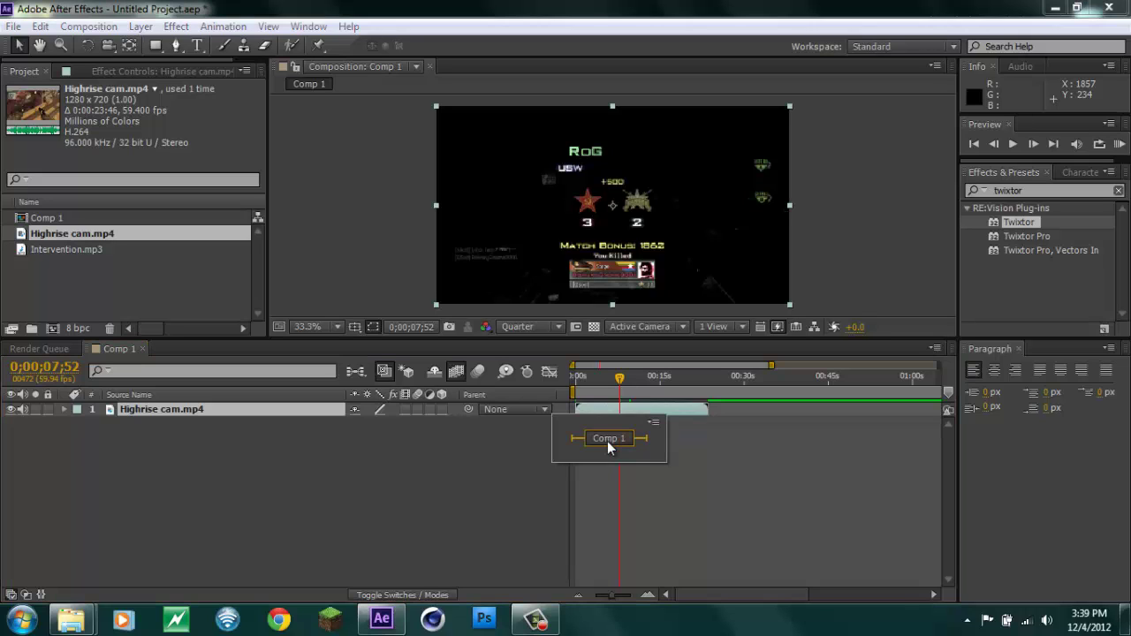
key("Tab")
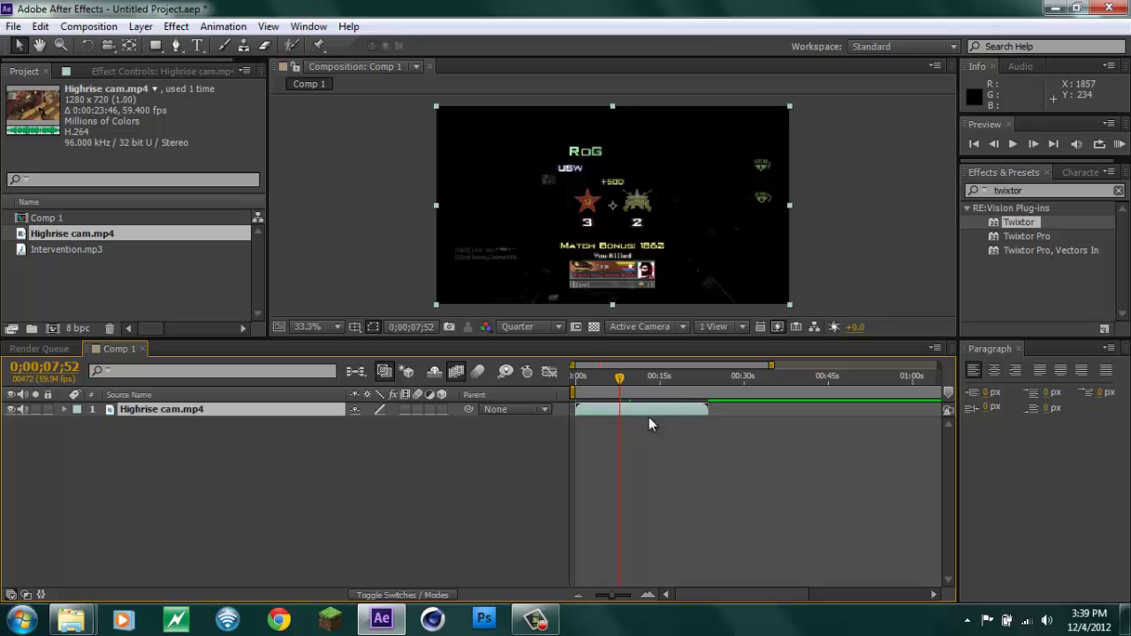
left_click_drag(648, 408, 582, 428)
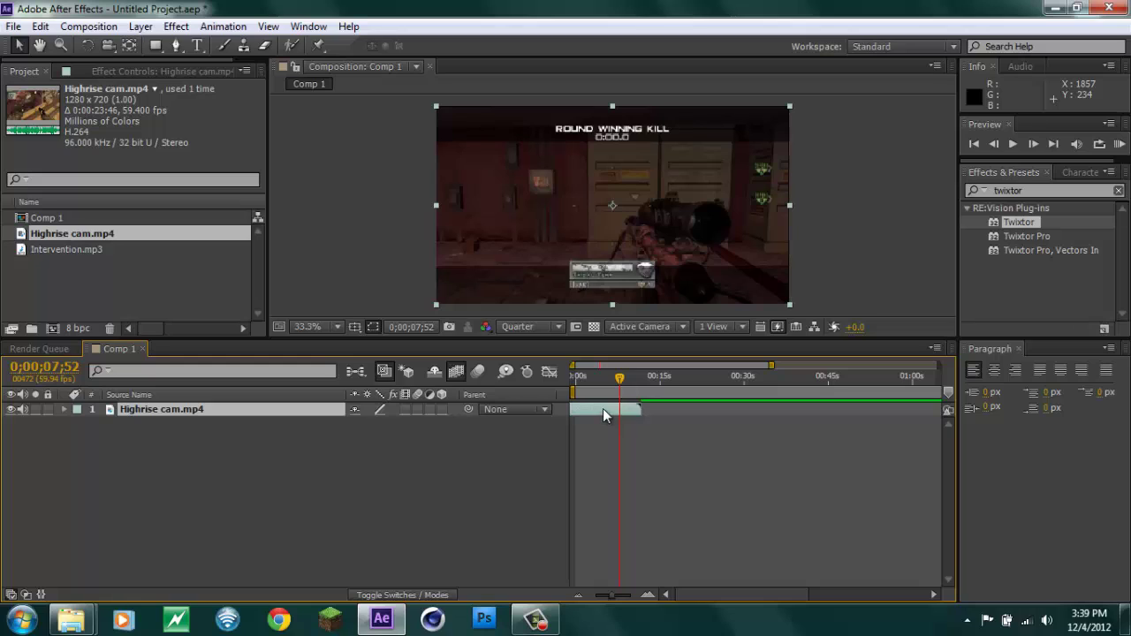
Step: Delete the Highrise cam.mp4 layer, leaving a black frame at 0;00;07;52
key("Delete")
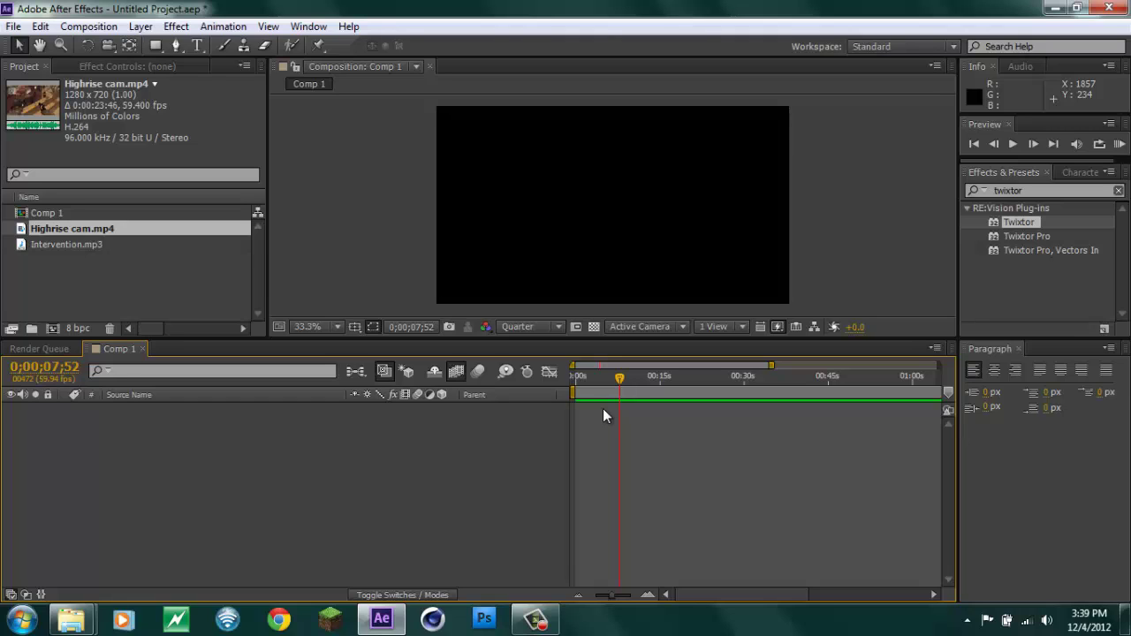
left_click(535, 618)
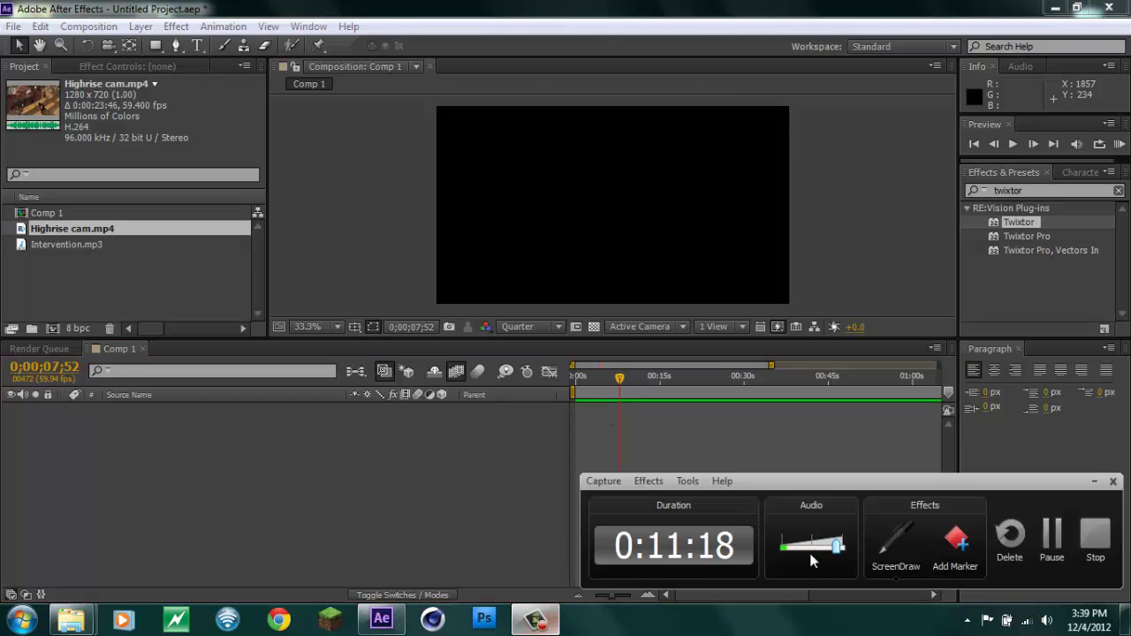